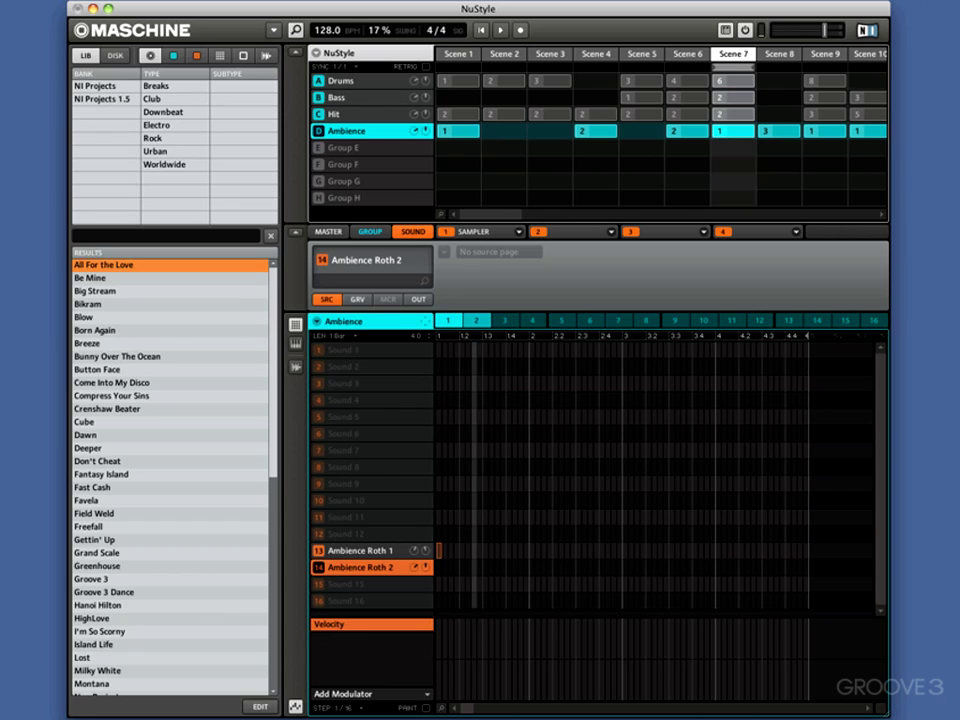
Step: Open Sound 1's effect list and close it without loading anything
left_click(567, 232)
left_click(610, 232)
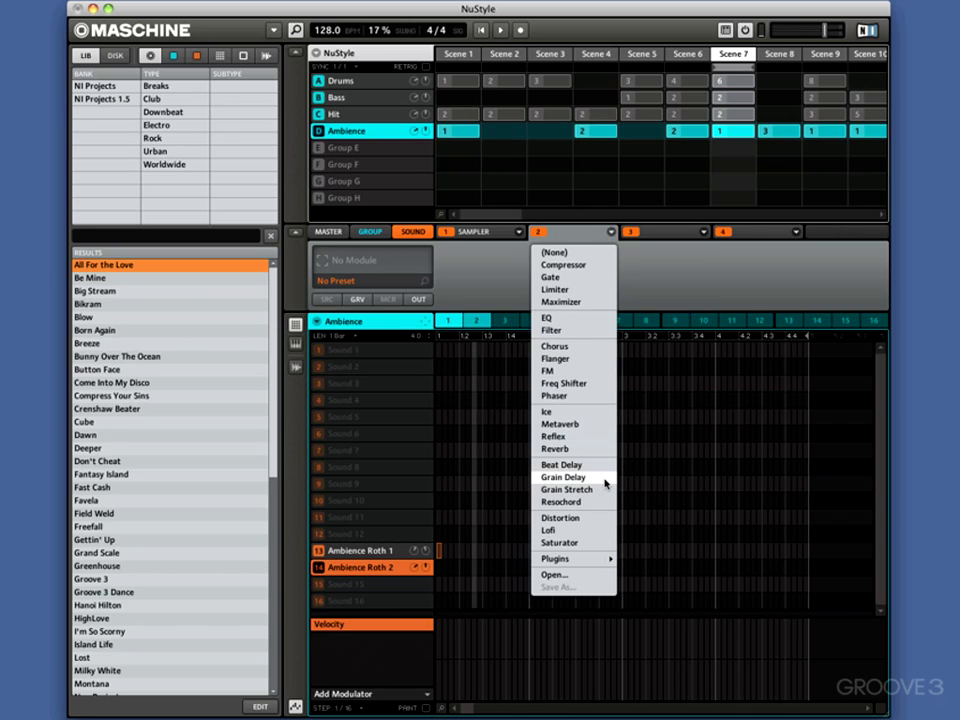
left_click(494, 293)
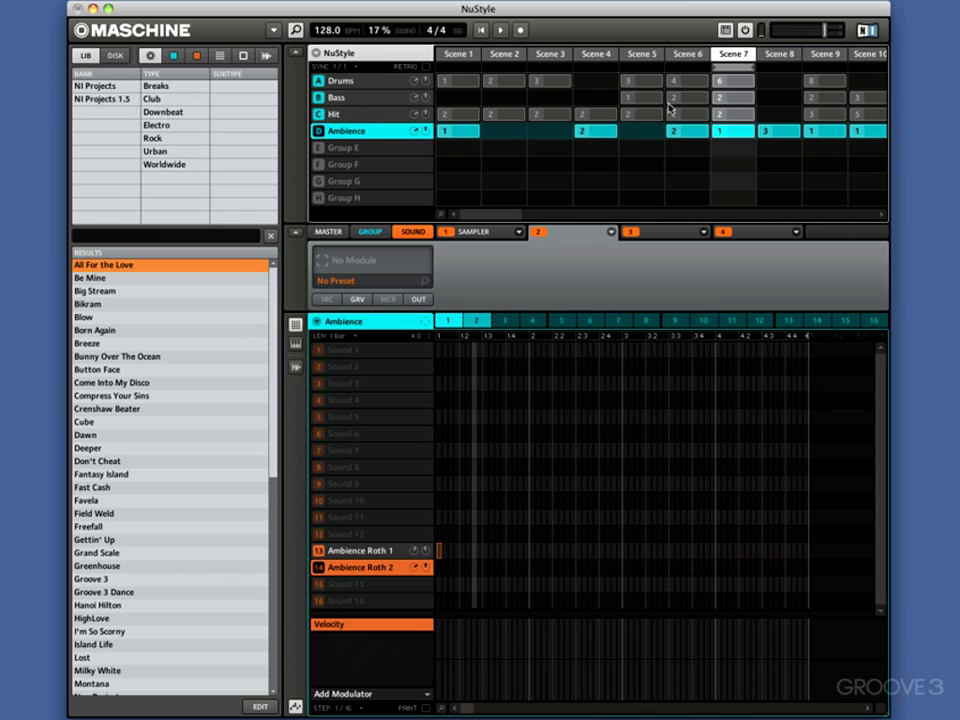
Step: Rename the unused Group E to 'Tape Stop'
left_click(352, 148)
double_click(339, 151)
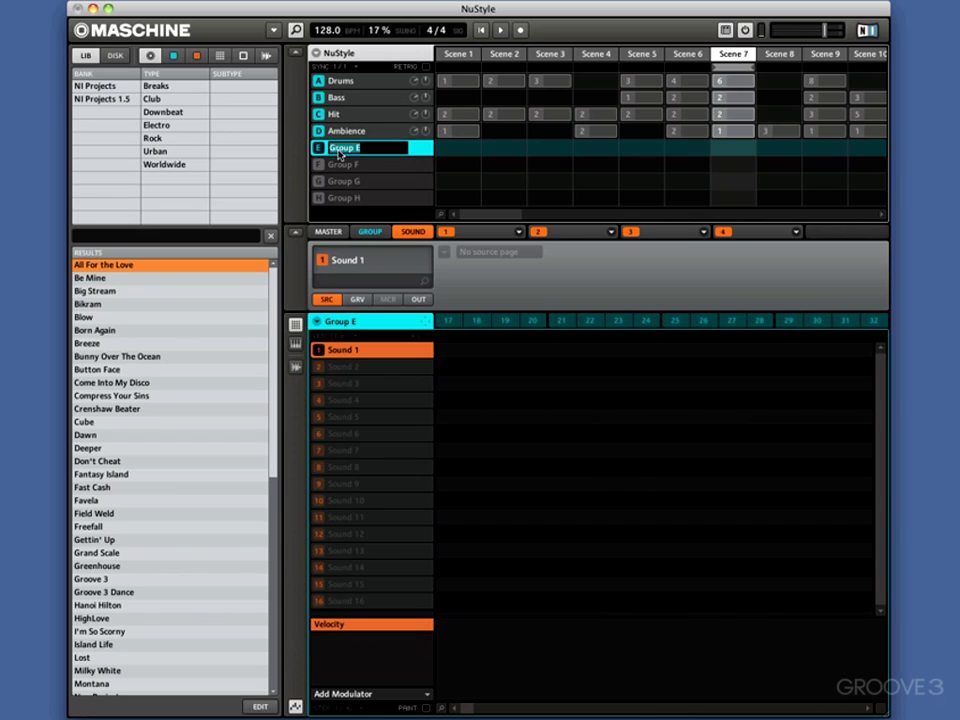
type("Tape Stop")
key("Return")
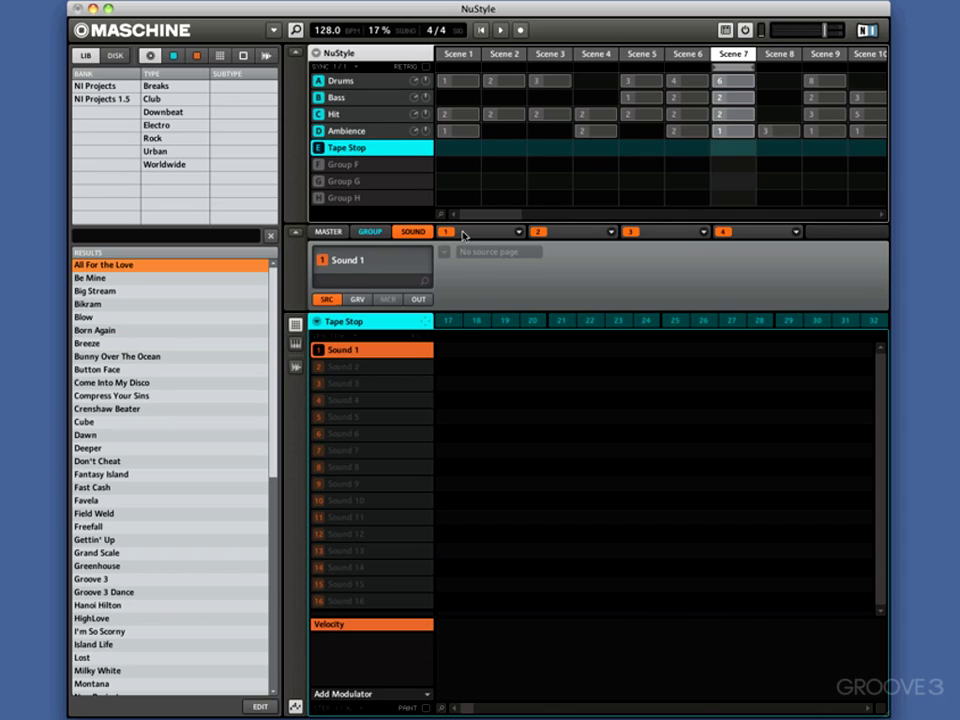
Step: Load the Input module into Sound 1's first slot
left_click(369, 233)
left_click(521, 235)
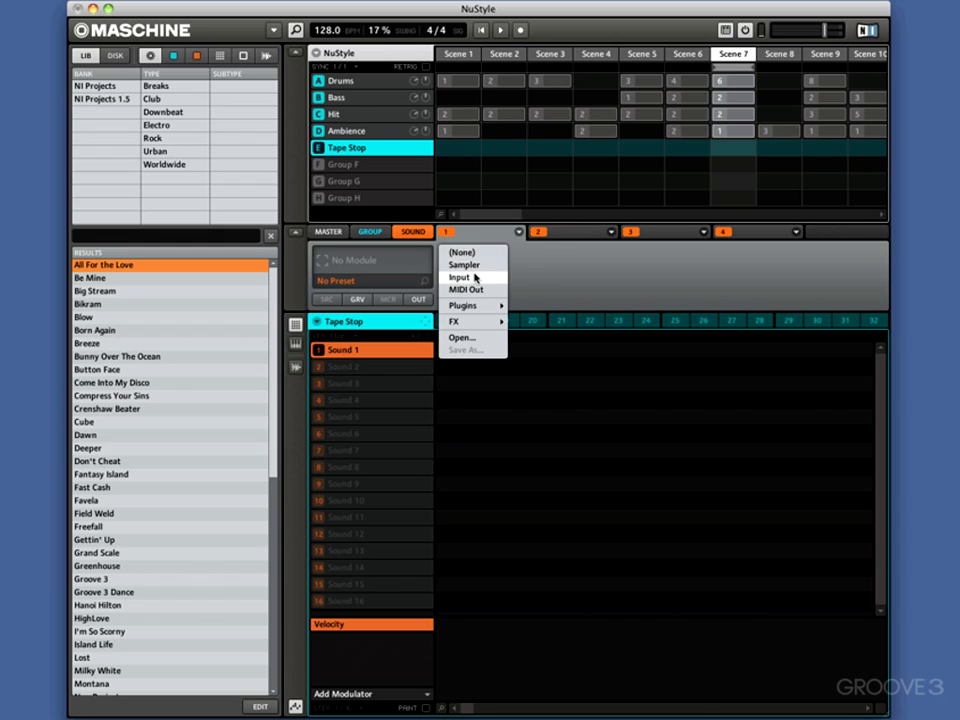
left_click(508, 277)
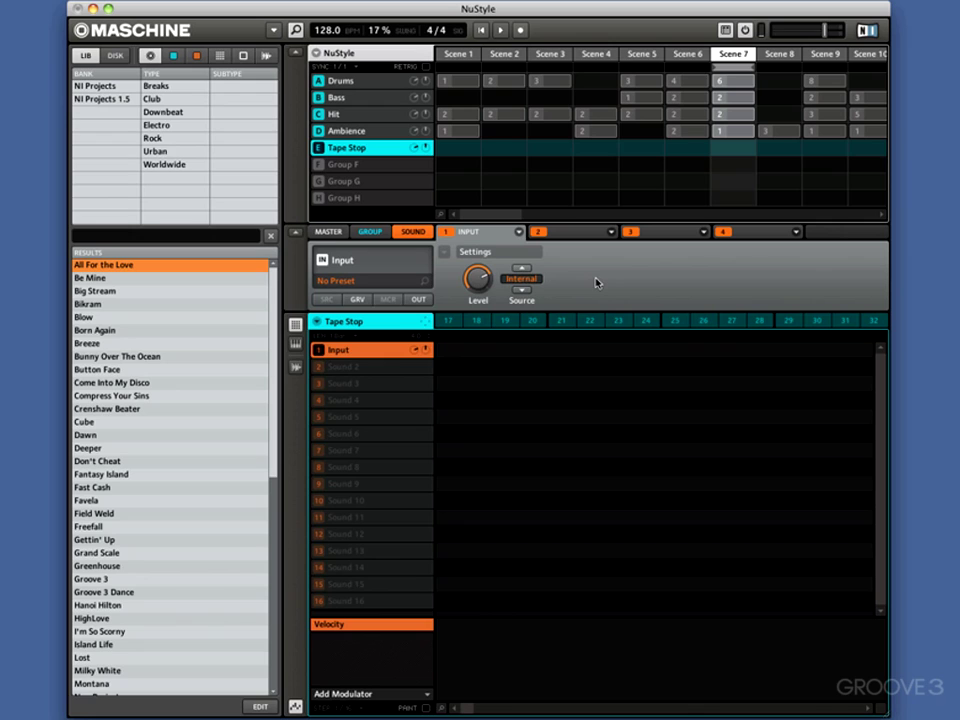
Step: Route the Drums and Bass groups' main outputs to E: Input
left_click(343, 80)
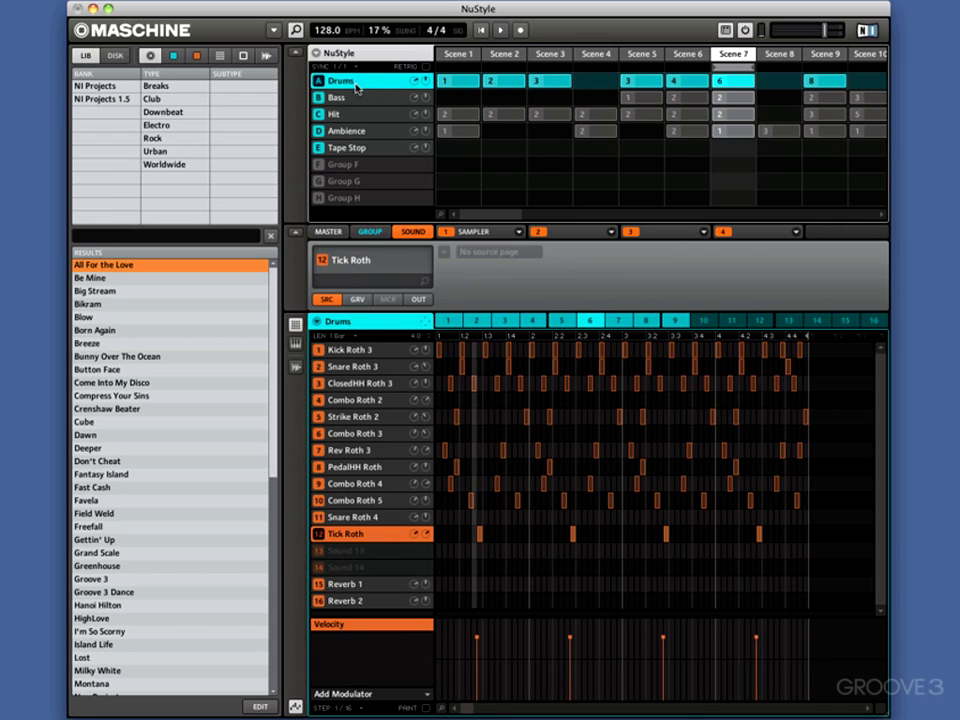
left_click(369, 231)
left_click(418, 299)
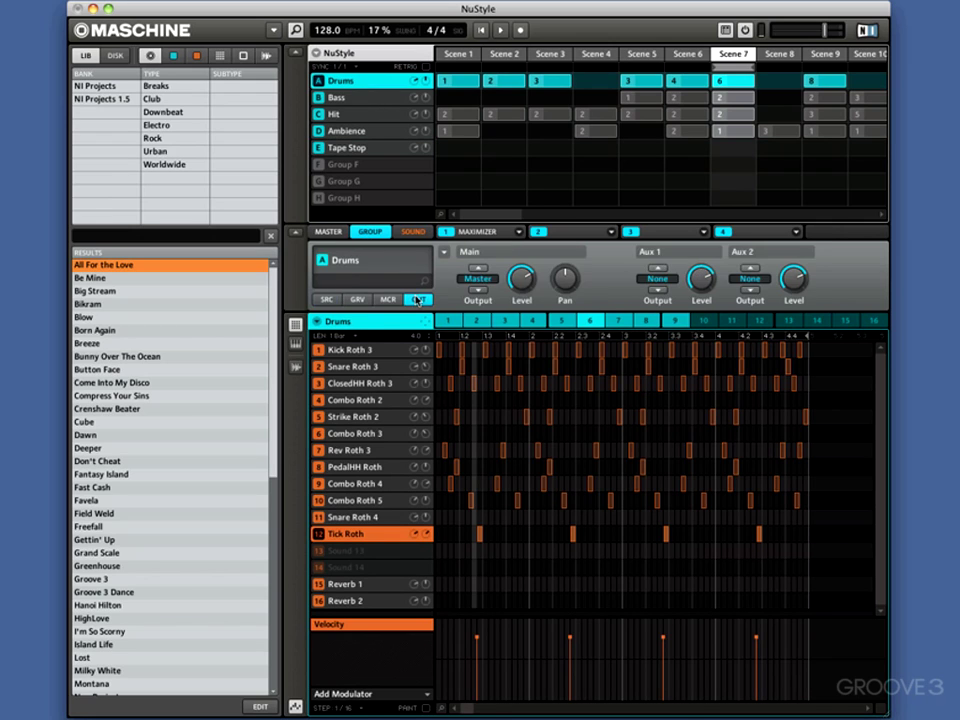
left_click(488, 280)
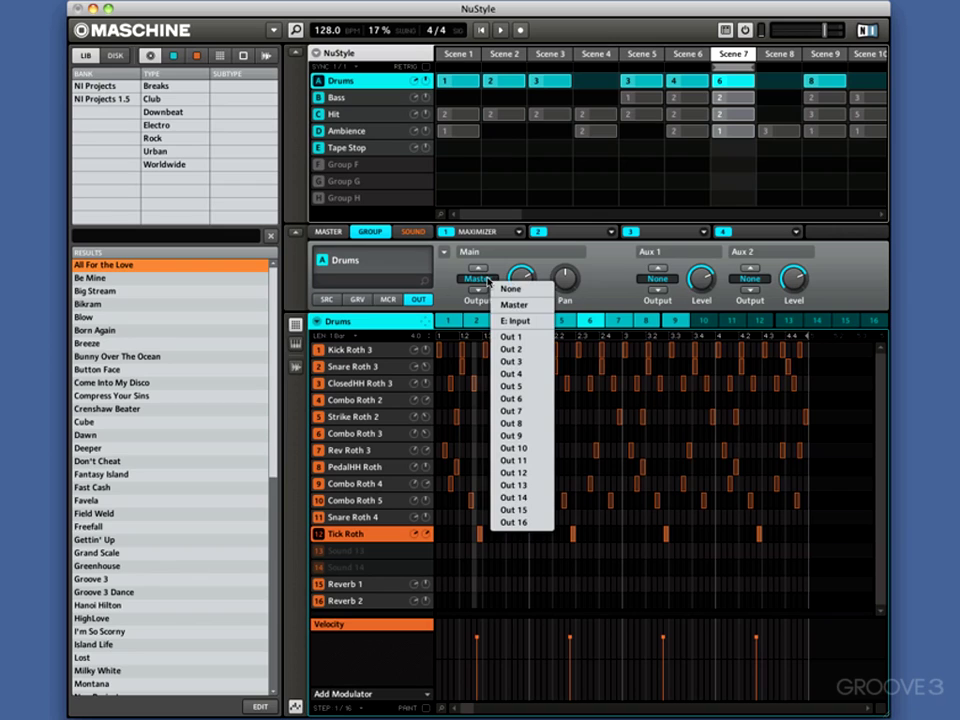
left_click(509, 322)
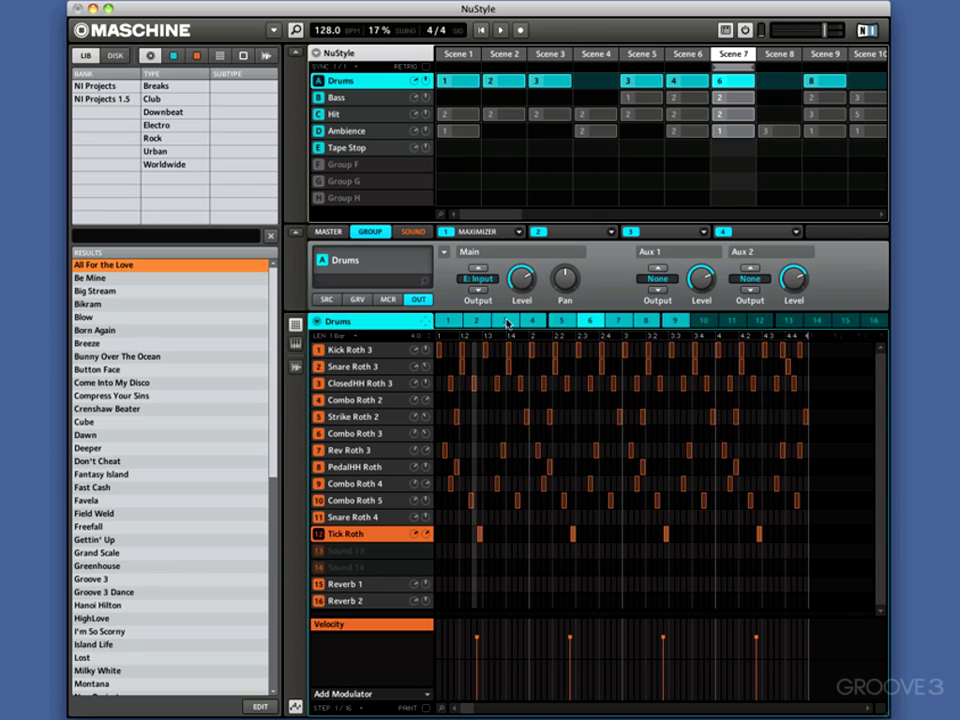
left_click(350, 105)
left_click(366, 231)
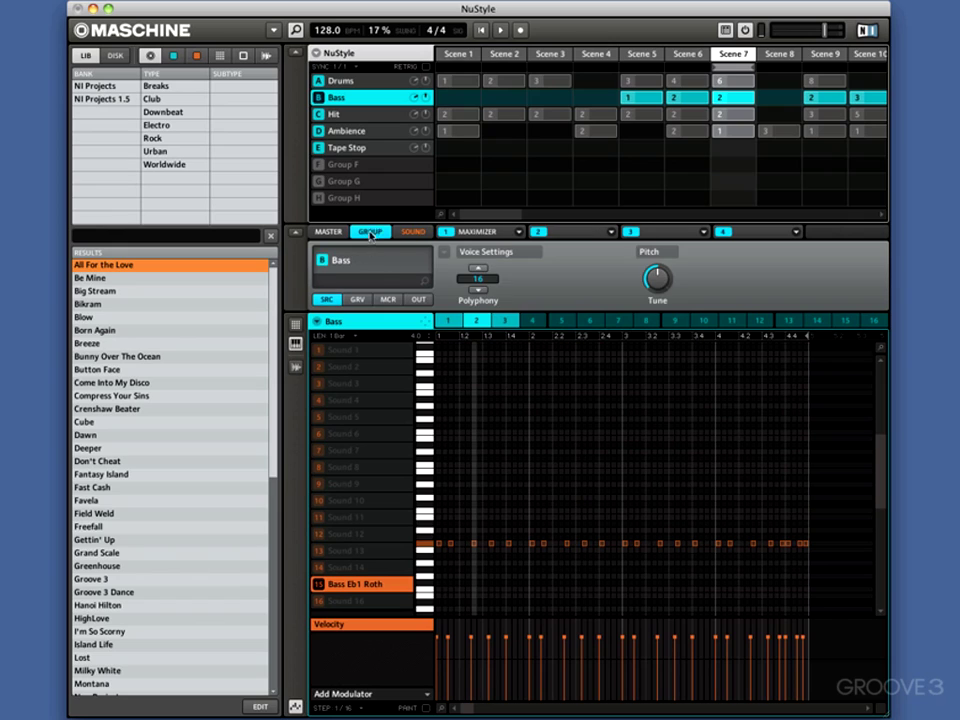
left_click(418, 299)
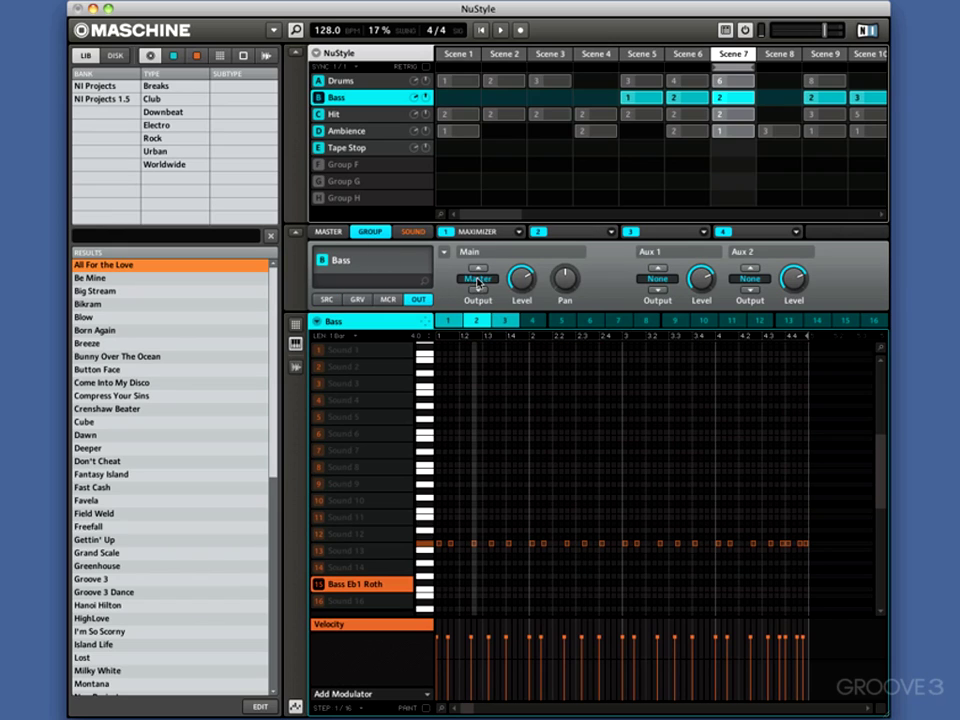
left_click(478, 281)
left_click(495, 347)
Step: Route the Hit group's main output to E: Input, then select the Tape Stop group
left_click(345, 114)
left_click(370, 231)
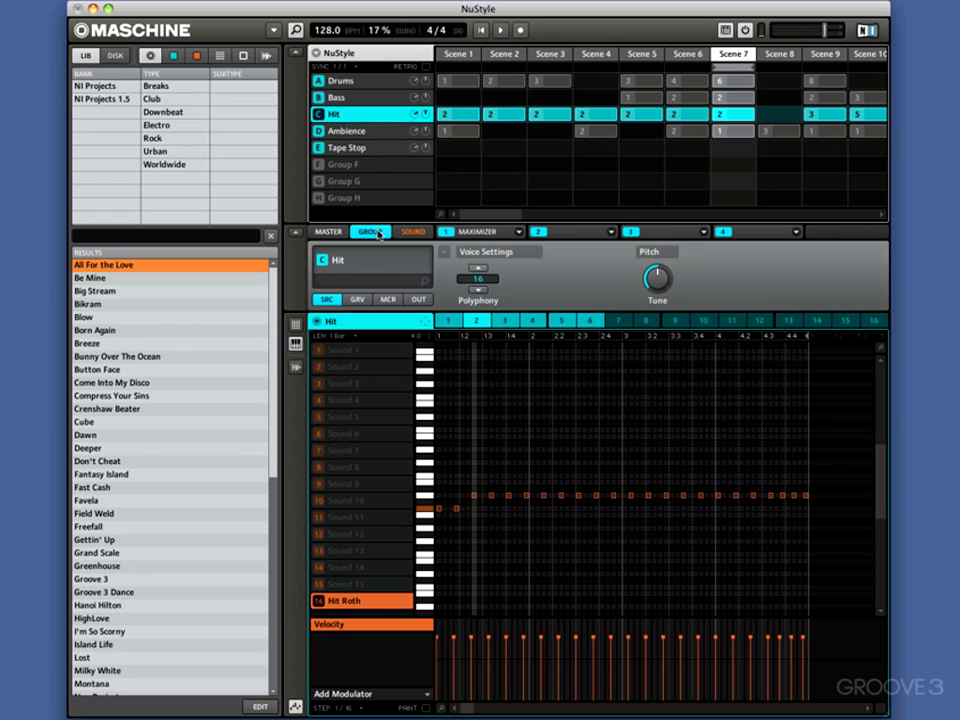
left_click(418, 299)
left_click(478, 281)
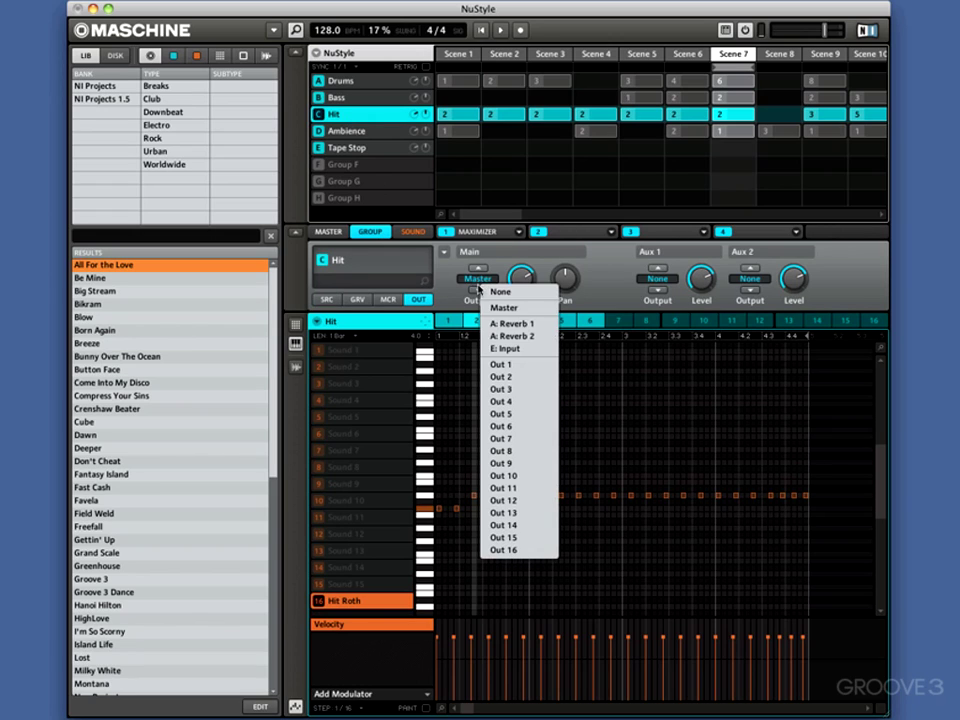
left_click(495, 348)
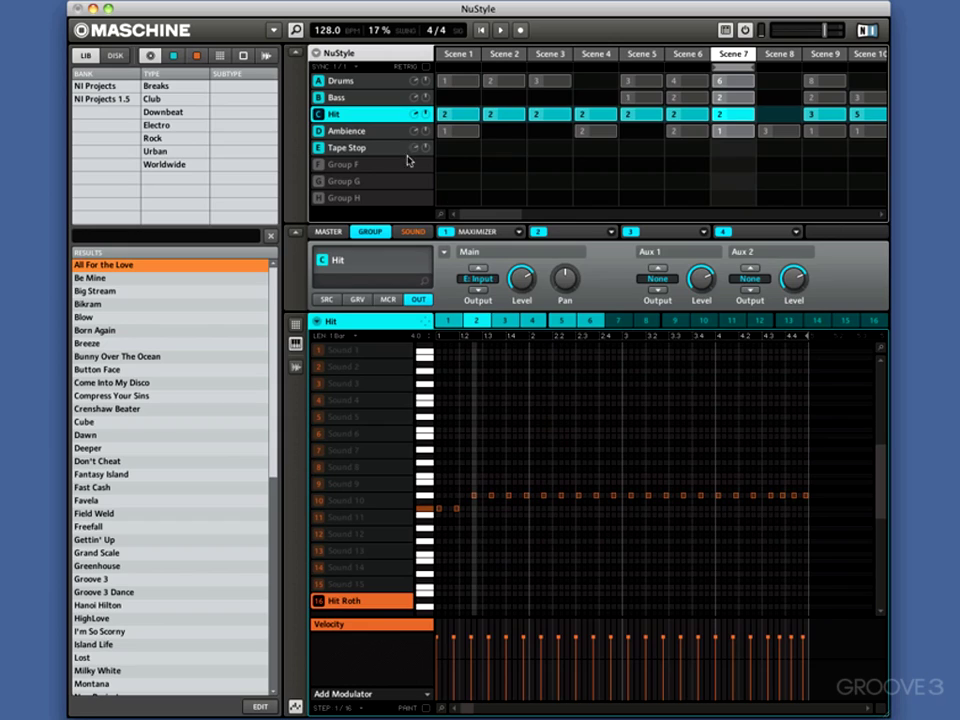
left_click(349, 148)
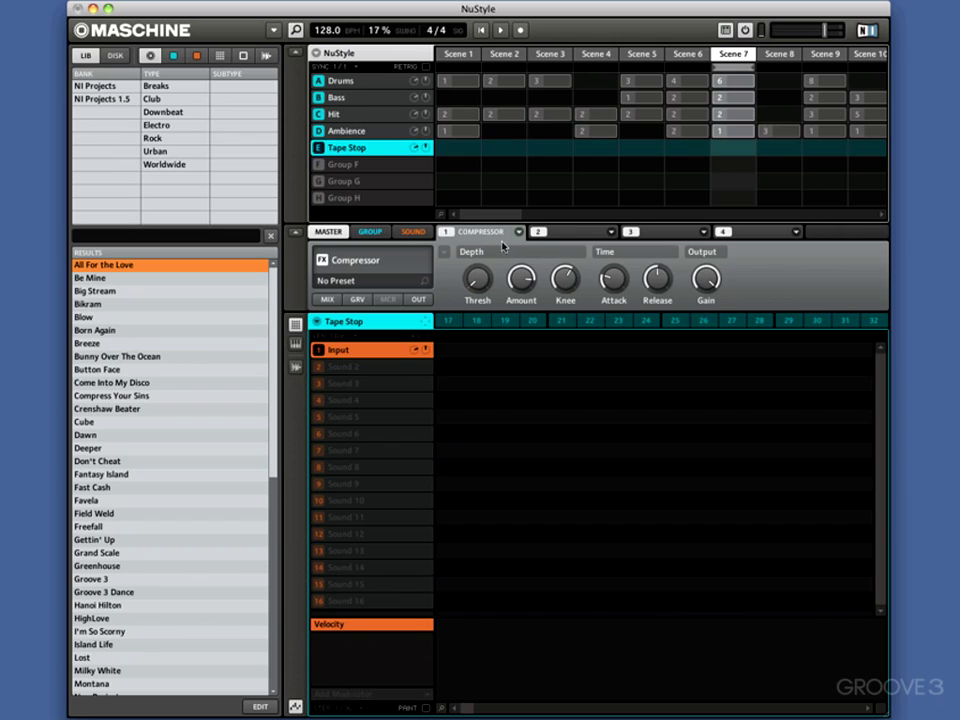
Step: In the master mix, pull Tape Stop's level E down, then raise it back to about -2.2 dB
left_click(327, 231)
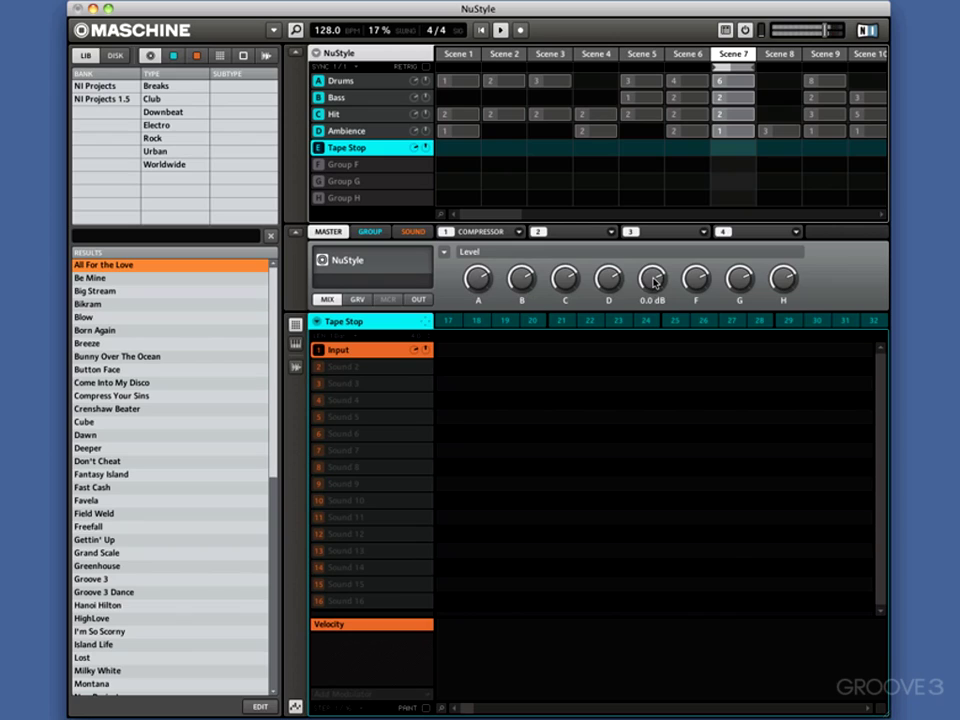
left_click_drag(652, 280, 650, 330)
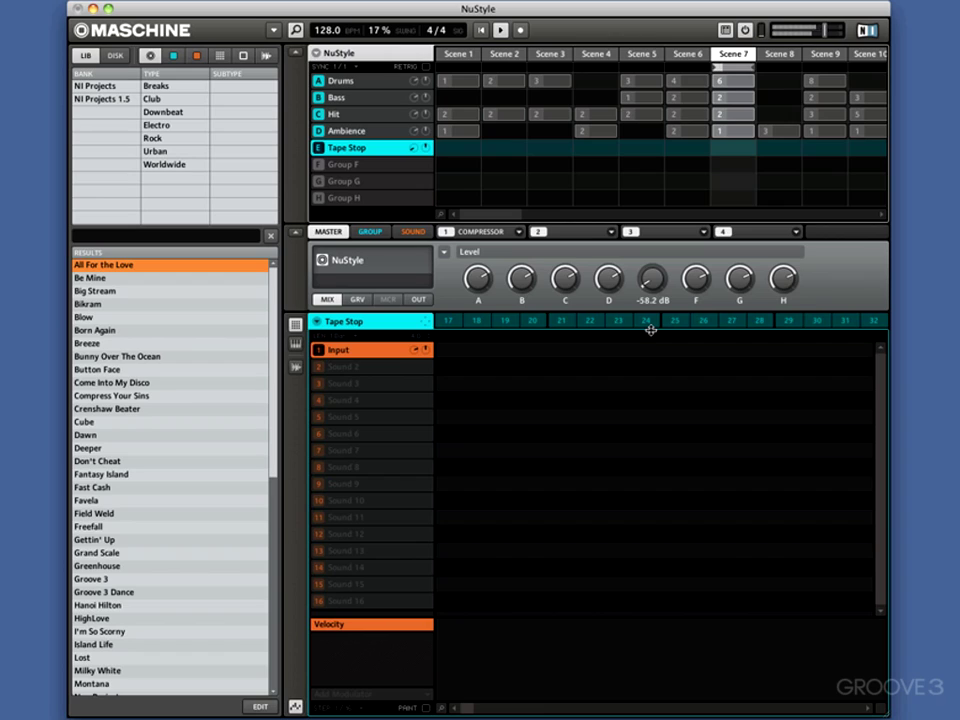
left_click_drag(650, 329, 650, 280)
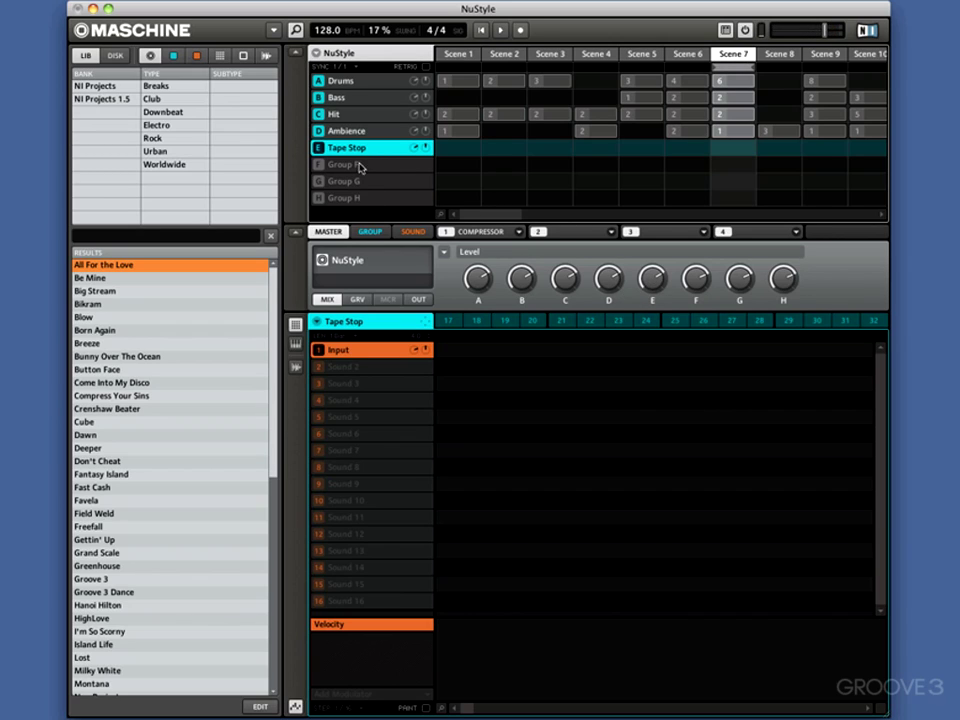
Step: Load Grain Stretch into the Tape Stop group's first insert slot
left_click(370, 233)
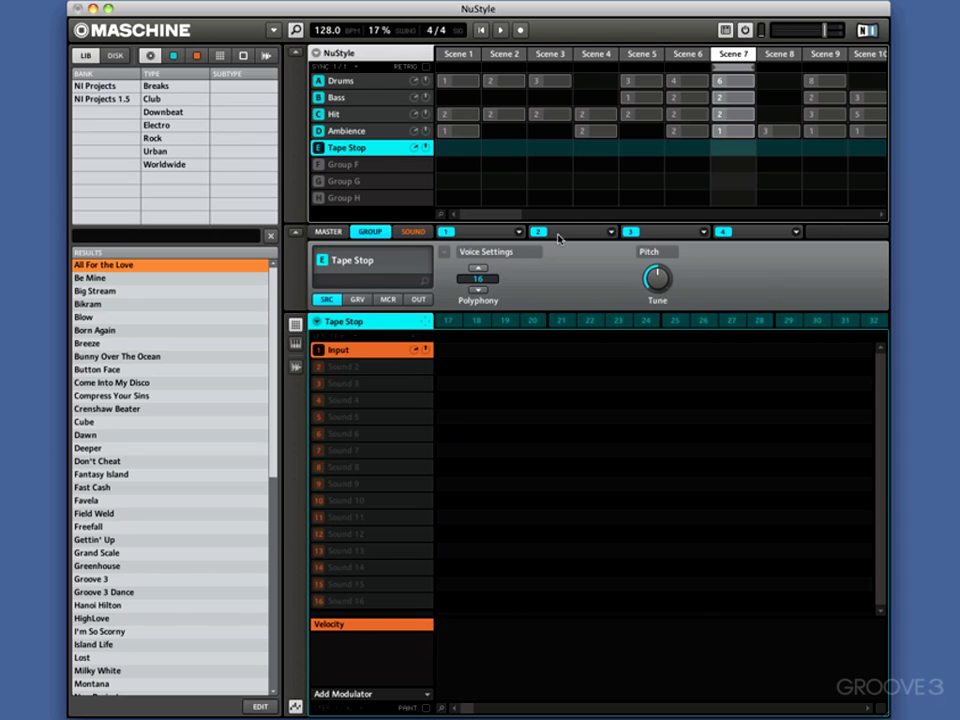
left_click(475, 232)
left_click(517, 233)
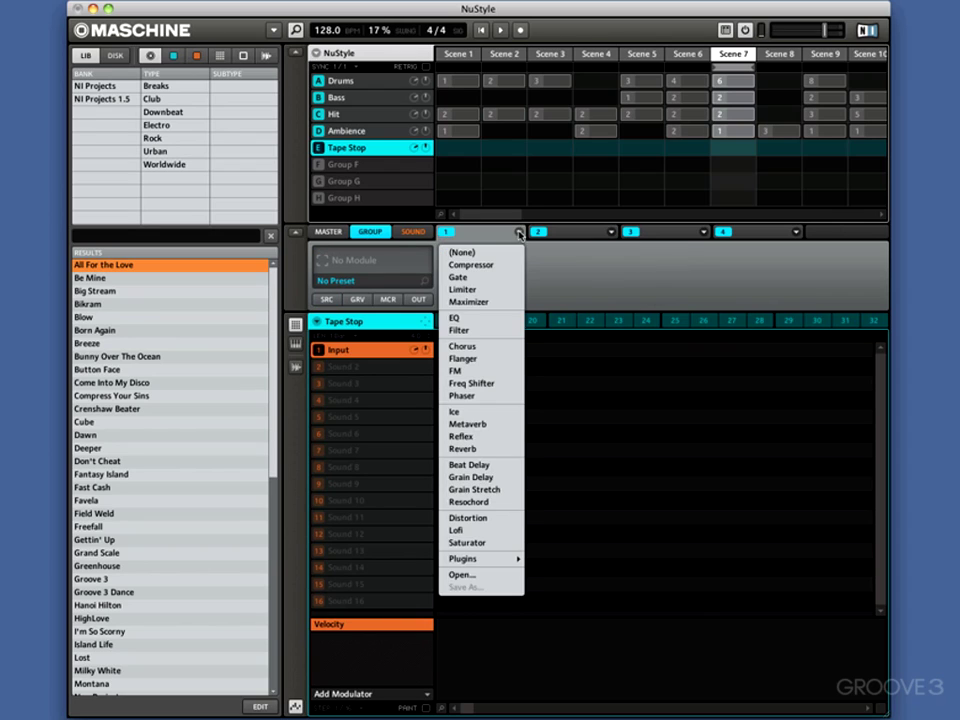
left_click(482, 489)
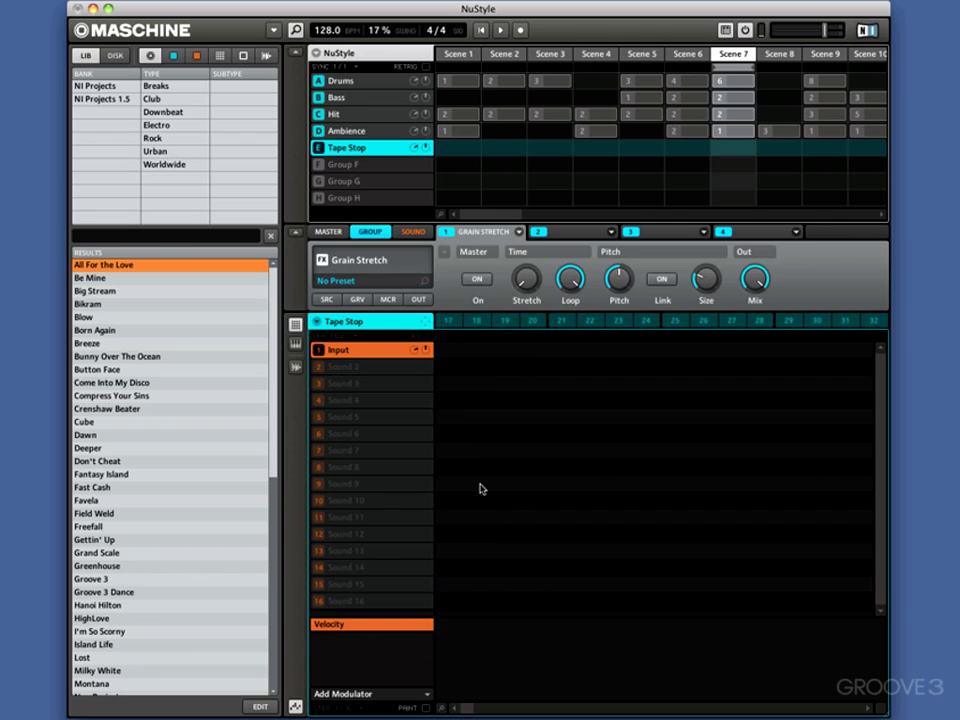
Step: Switch Grain Stretch on, play, raise the Stretch amount, then switch it off to compare
left_click(478, 279)
key("space")
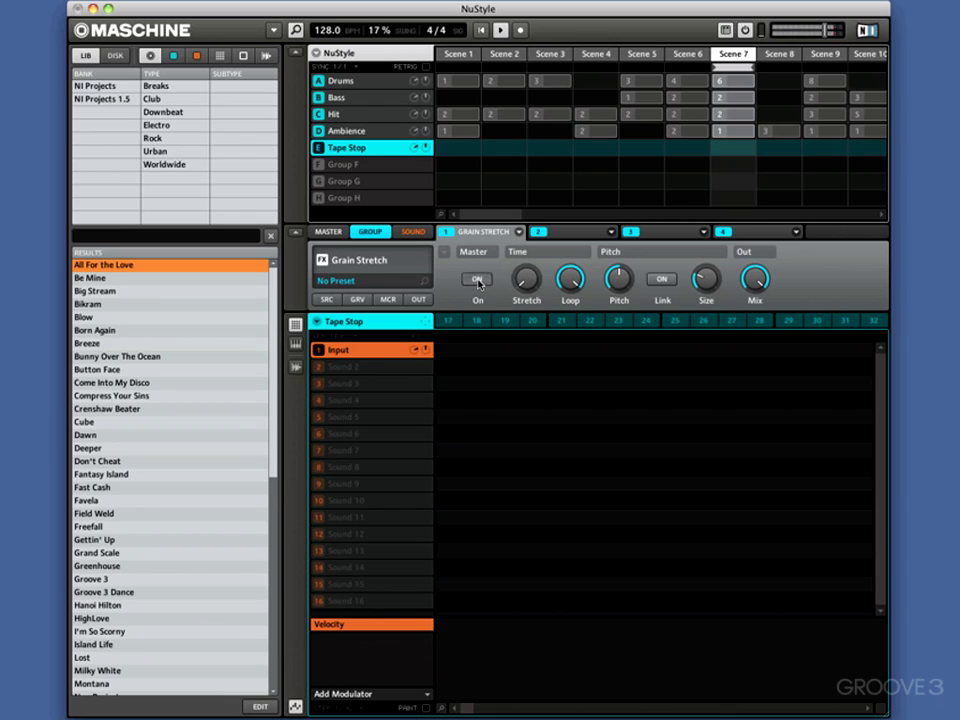
mouse_move(525, 259)
left_mouse_down()
mouse_move(531, 210)
mouse_move(528, 270)
left_mouse_up()
left_click(480, 279)
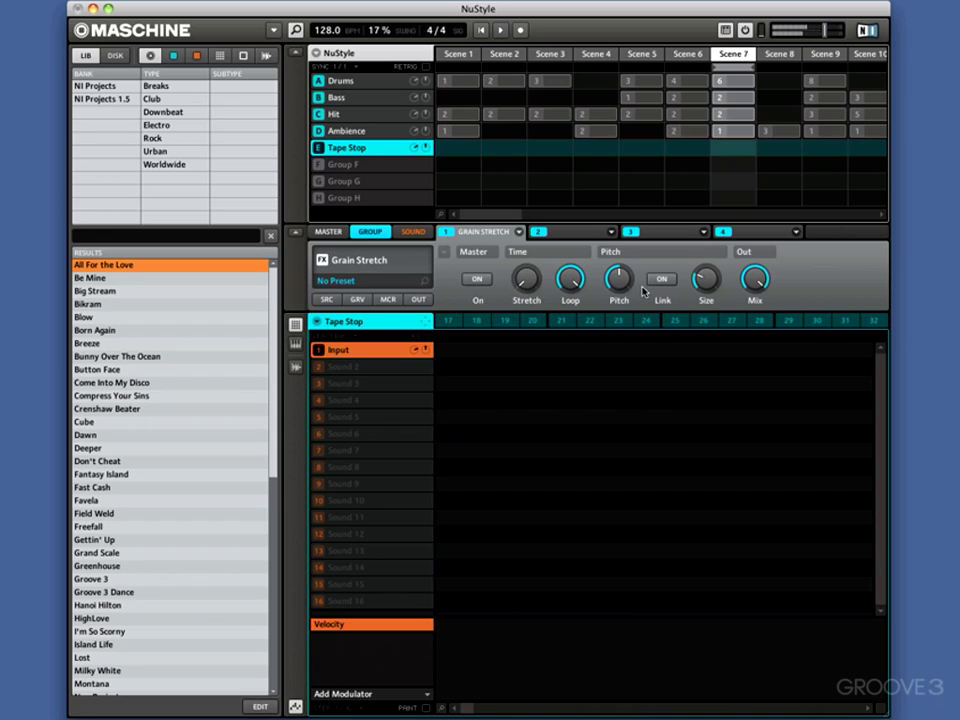
Step: Restart playback, re-enable Grain Stretch and lower Pitch to 88.0 %
mouse_move(619, 285)
key("space")
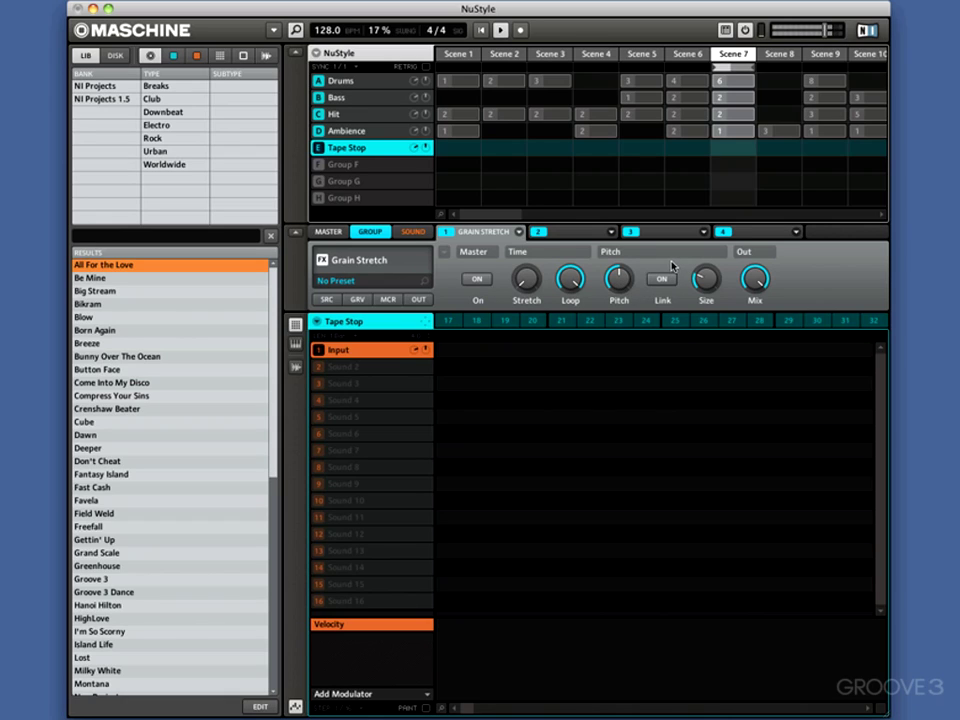
left_click(477, 279)
mouse_move(619, 281)
left_mouse_down()
mouse_move(615, 311)
mouse_move(613, 236)
mouse_move(605, 280)
mouse_move(618, 283)
left_mouse_up()
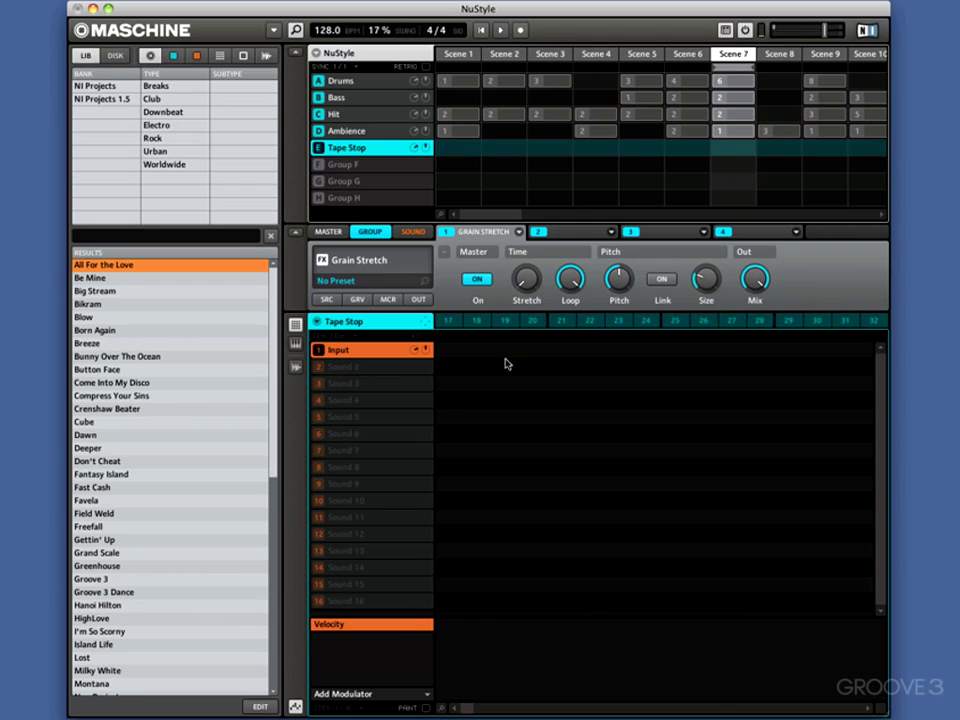
Step: Create pattern 17 for Tape Stop and extend it from one bar to four
left_click(447, 323)
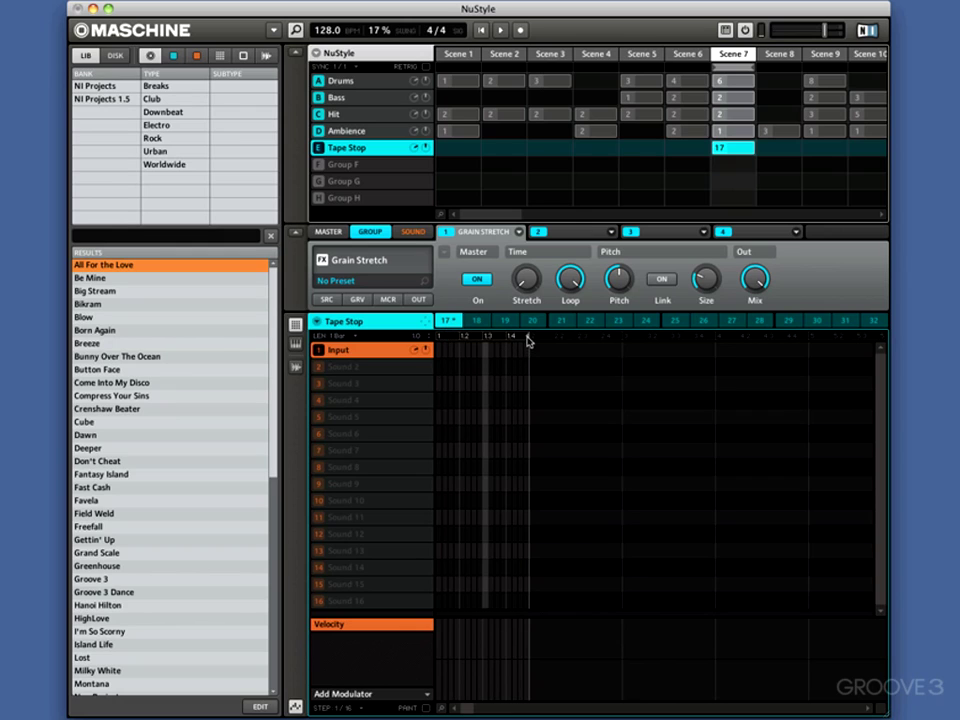
left_click_drag(527, 340, 800, 345)
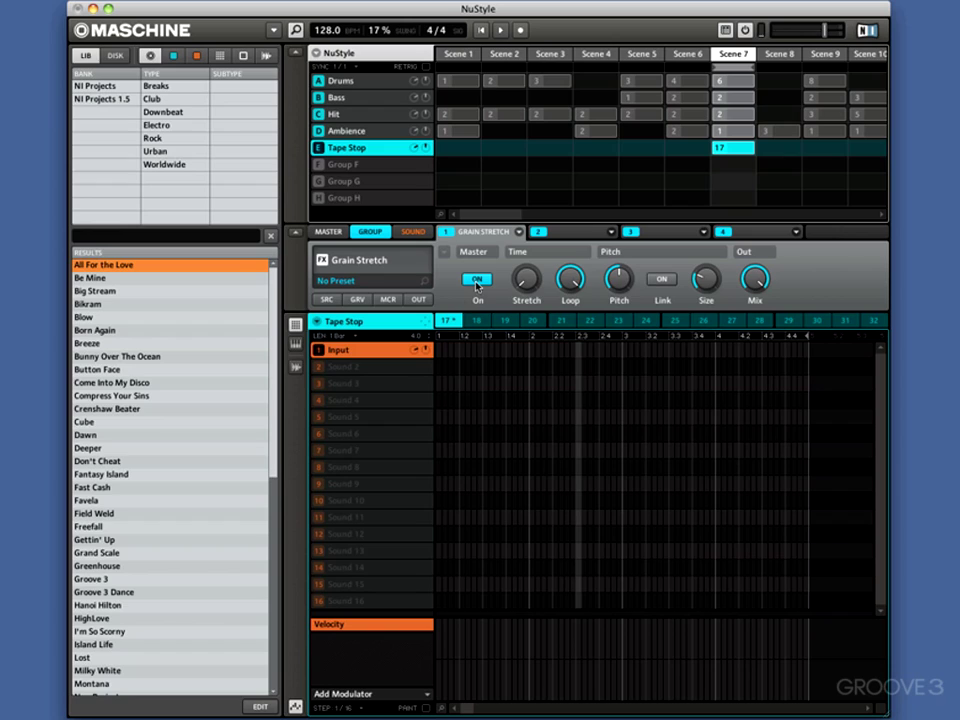
mouse_move(753, 287)
Step: Add a Grain Stretch Mix modulation lane and enlarge its height
left_click(427, 698)
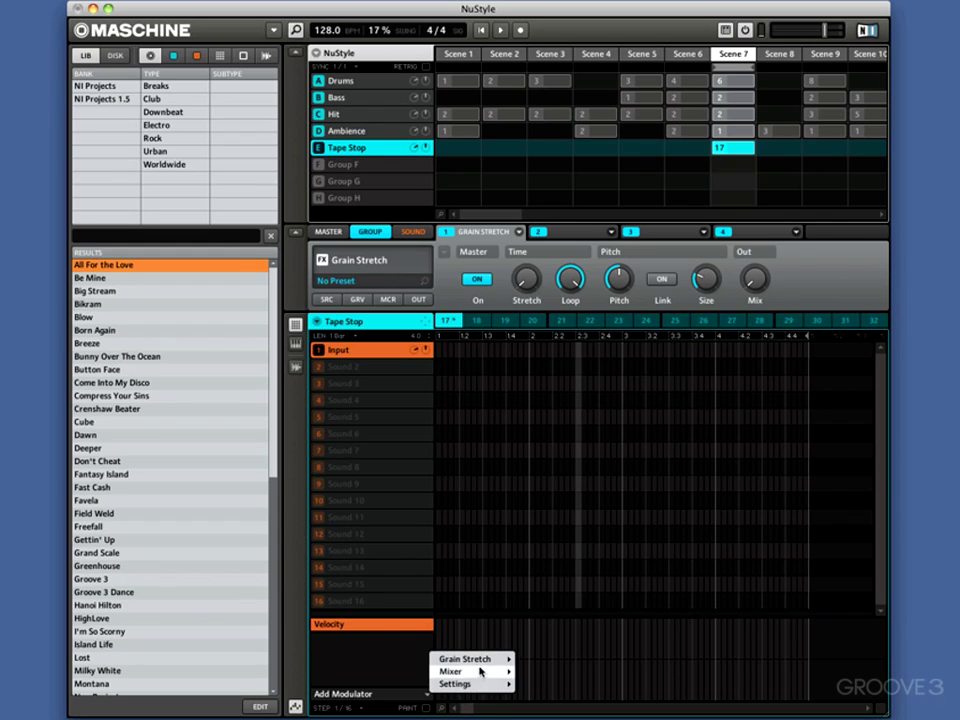
mouse_move(480, 664)
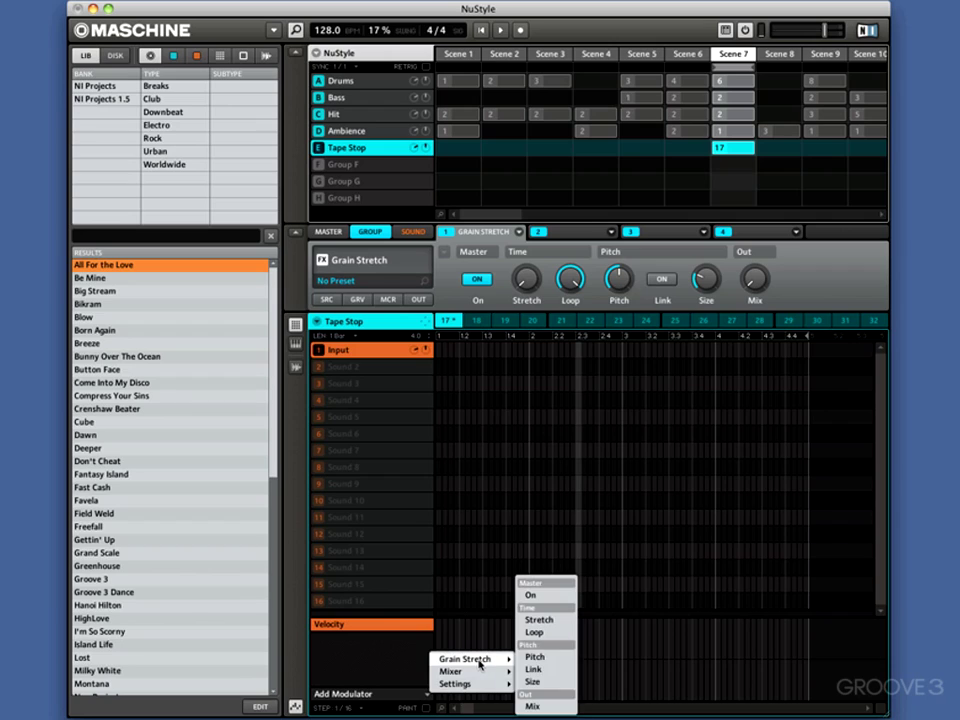
left_click(532, 706)
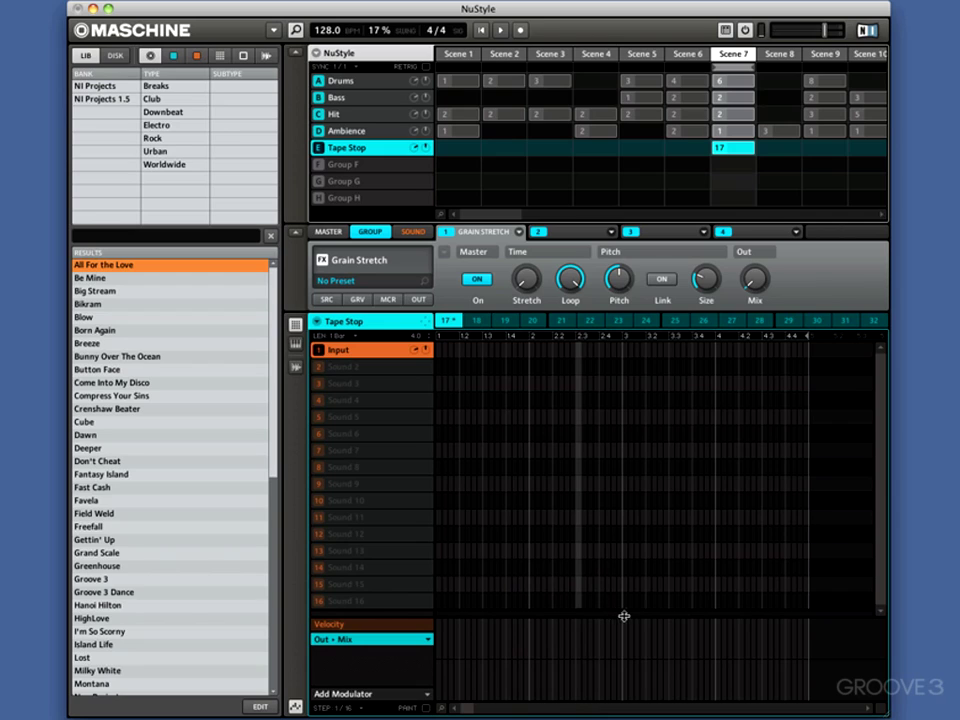
left_click_drag(653, 615, 647, 461)
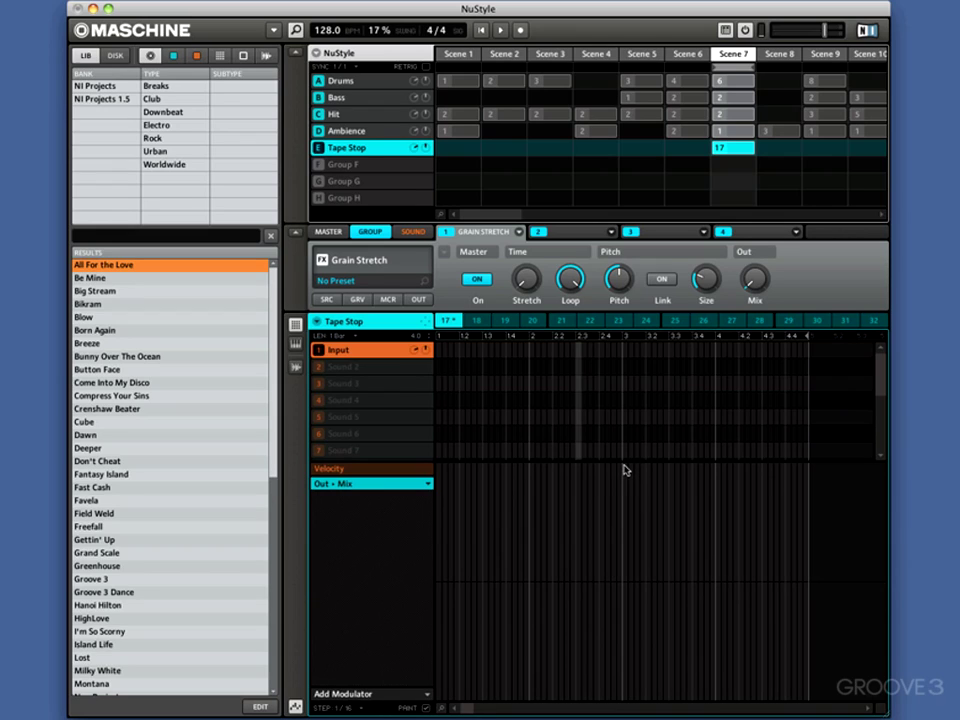
Step: Paint Mix steps low through bar 2 and full from bar 3, then play the pattern
mouse_move(625, 469)
left_mouse_down()
mouse_move(807, 469)
mouse_move(807, 460)
mouse_move(616, 464)
mouse_move(616, 710)
mouse_move(624, 707)
mouse_move(440, 710)
left_mouse_up()
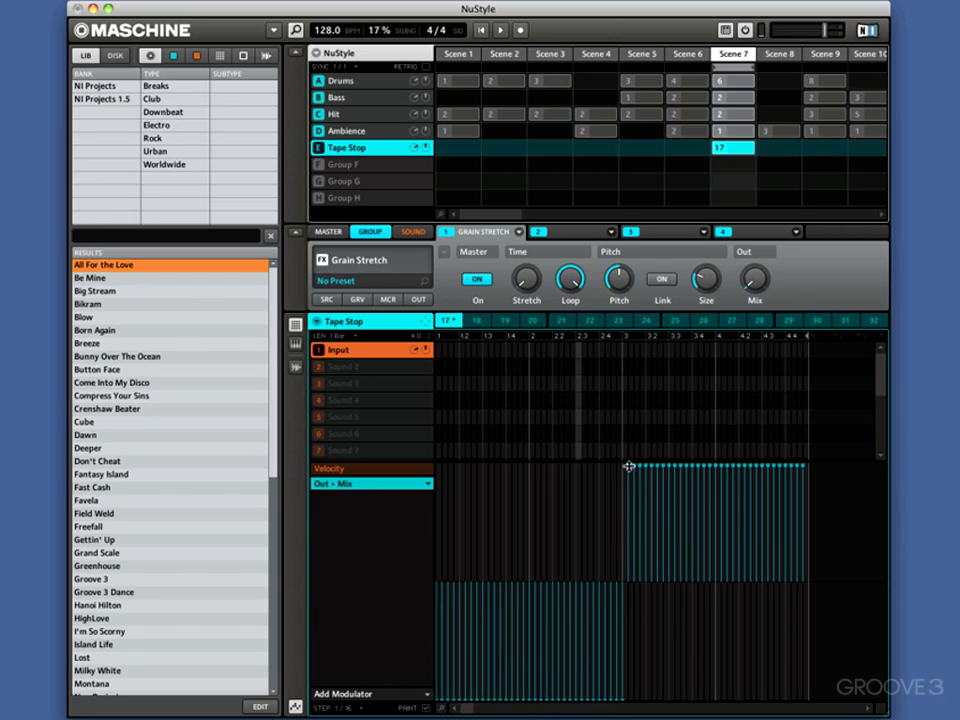
left_click_drag(636, 470, 615, 467)
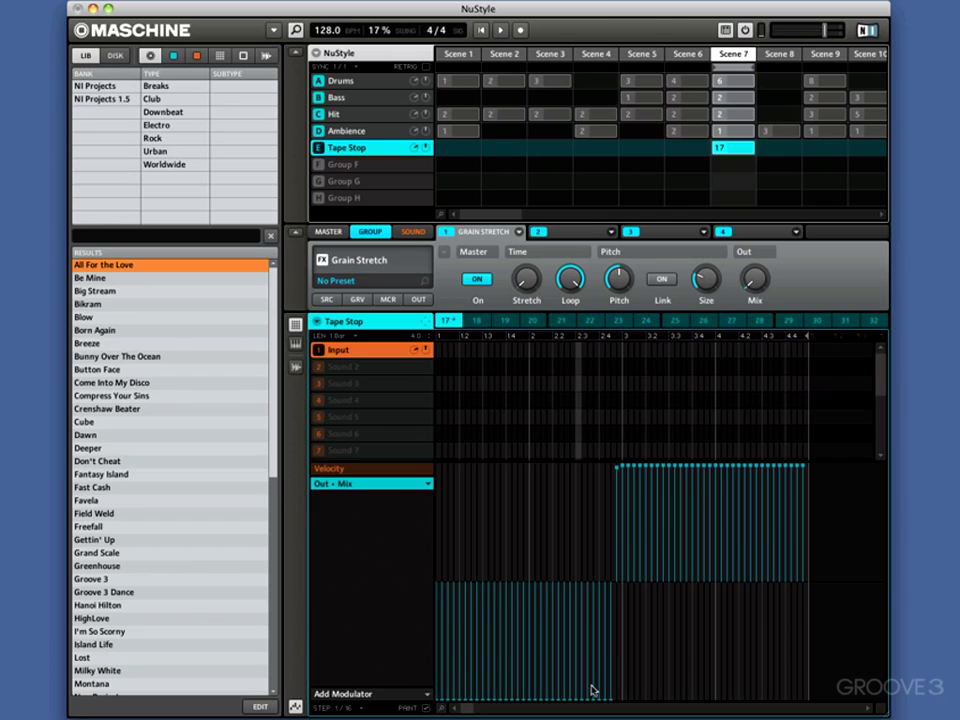
mouse_move(593, 690)
left_mouse_down()
mouse_move(583, 692)
mouse_move(609, 703)
left_mouse_up()
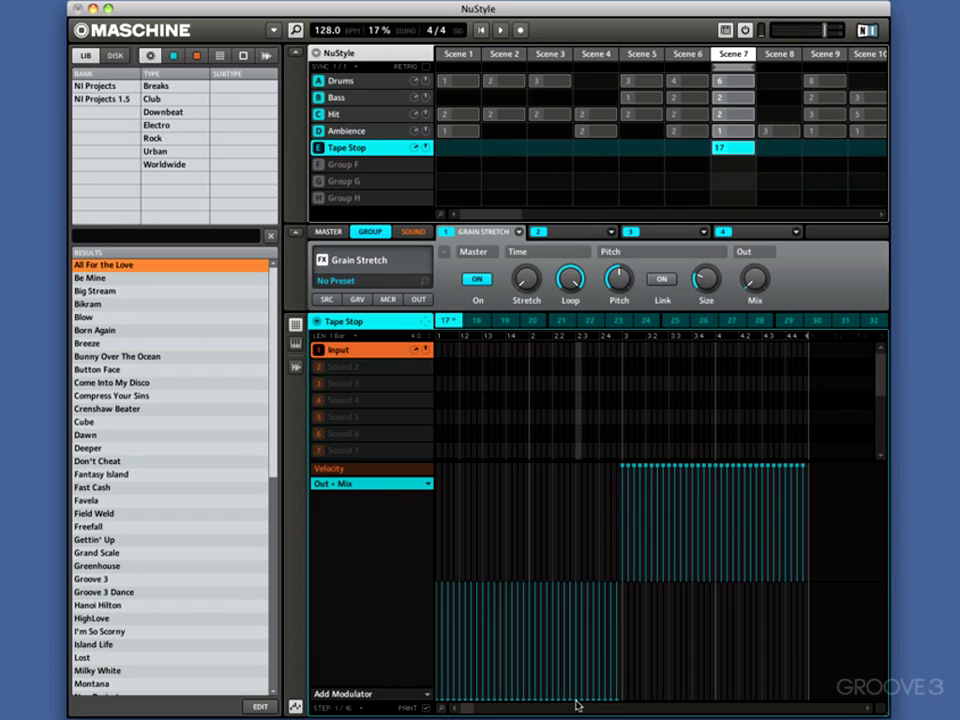
key("space")
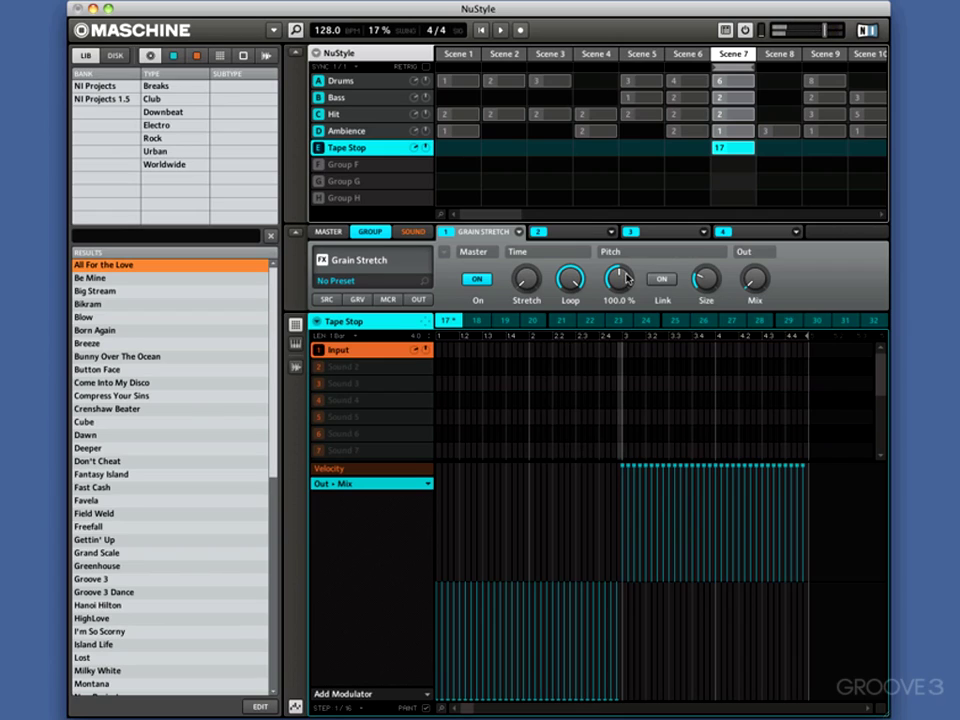
Step: Add a Grain Stretch Pitch modulation lane
left_click(425, 695)
mouse_move(464, 668)
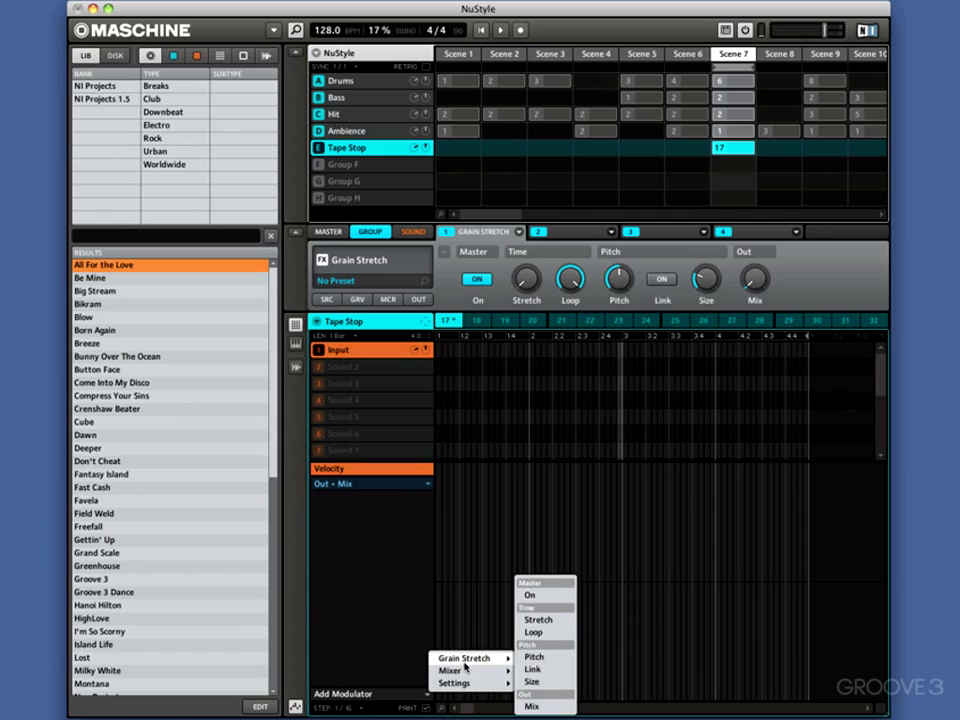
left_click(551, 660)
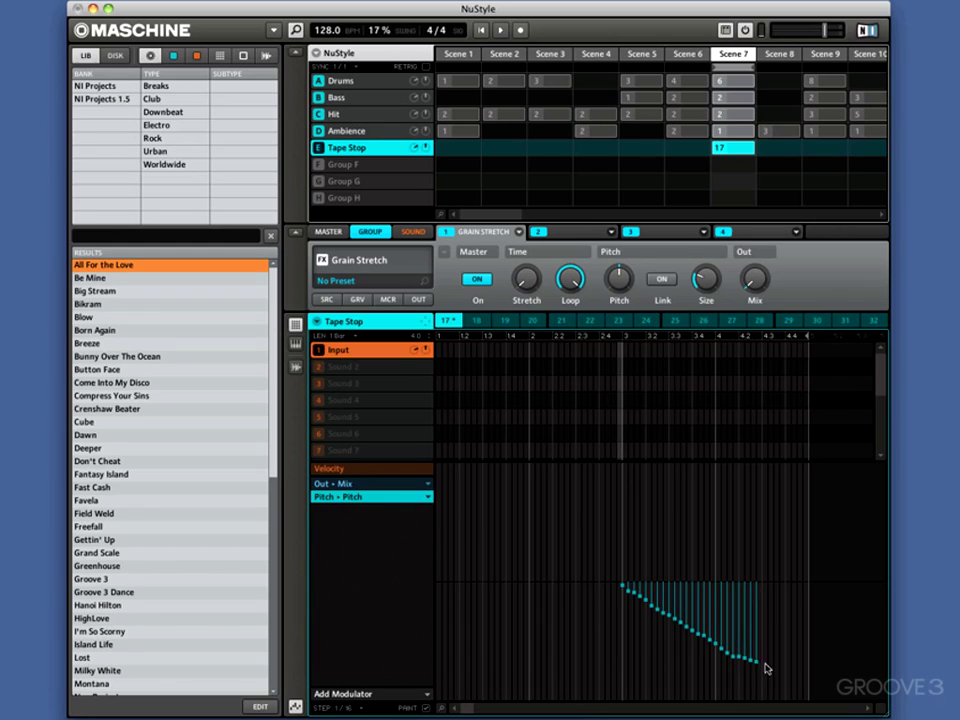
Step: Draw a steadily descending Pitch curve from bar 3 to the end while auditioning
left_click_drag(765, 665, 789, 684)
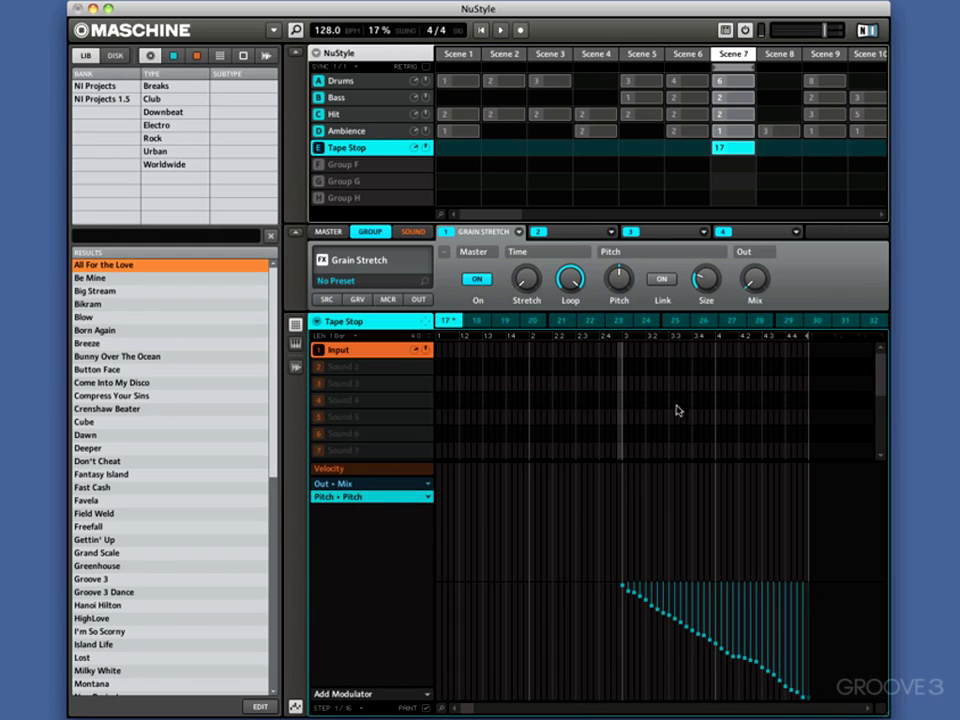
left_click(481, 31)
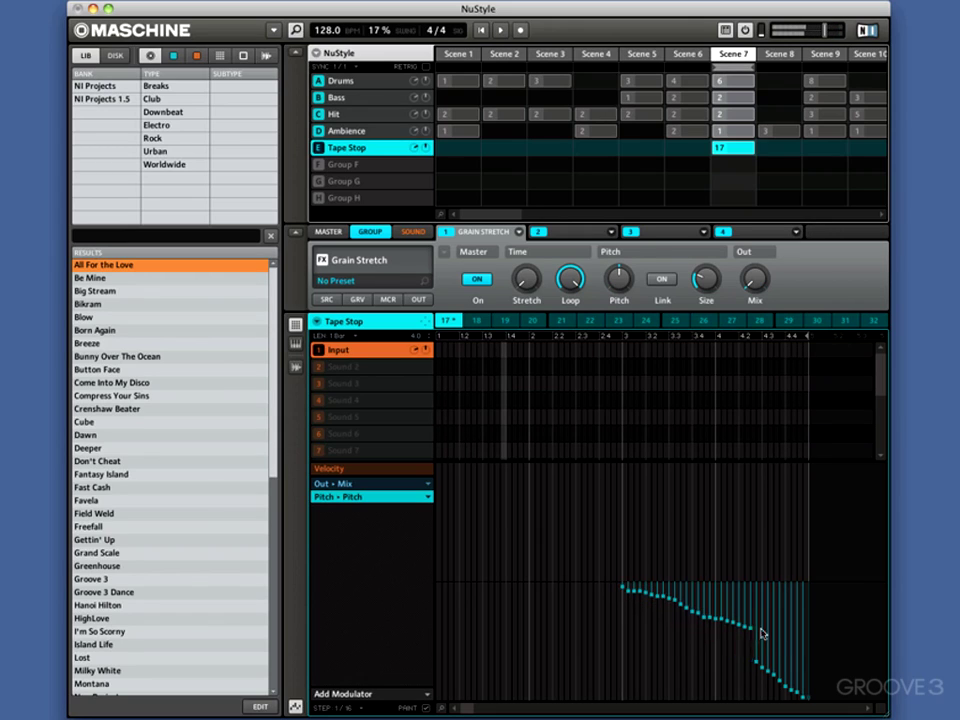
left_click_drag(761, 633, 814, 652)
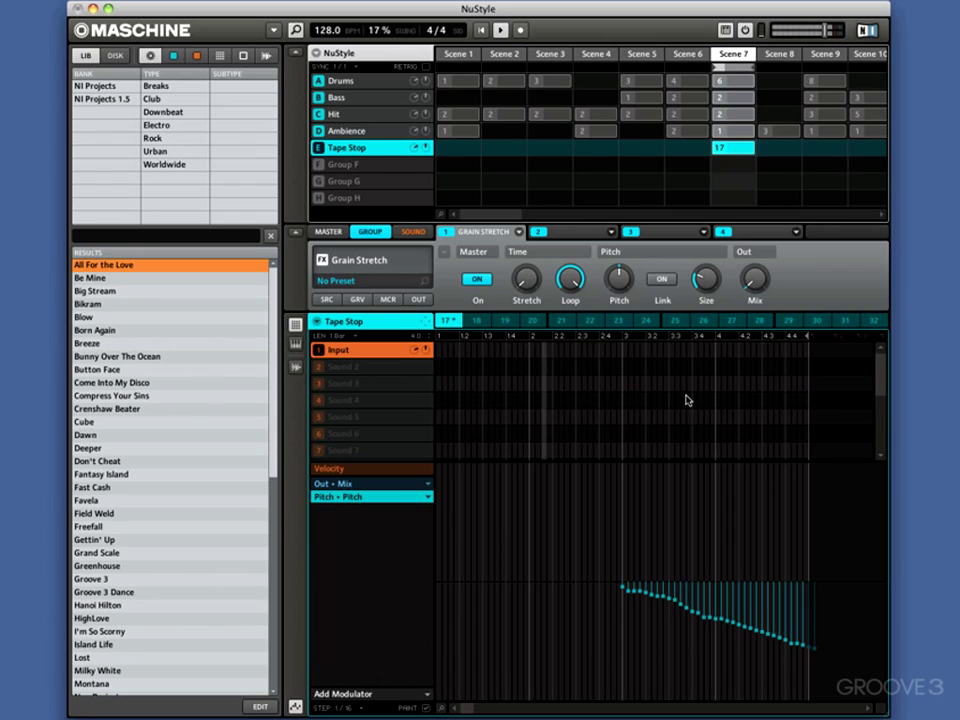
left_click(779, 68)
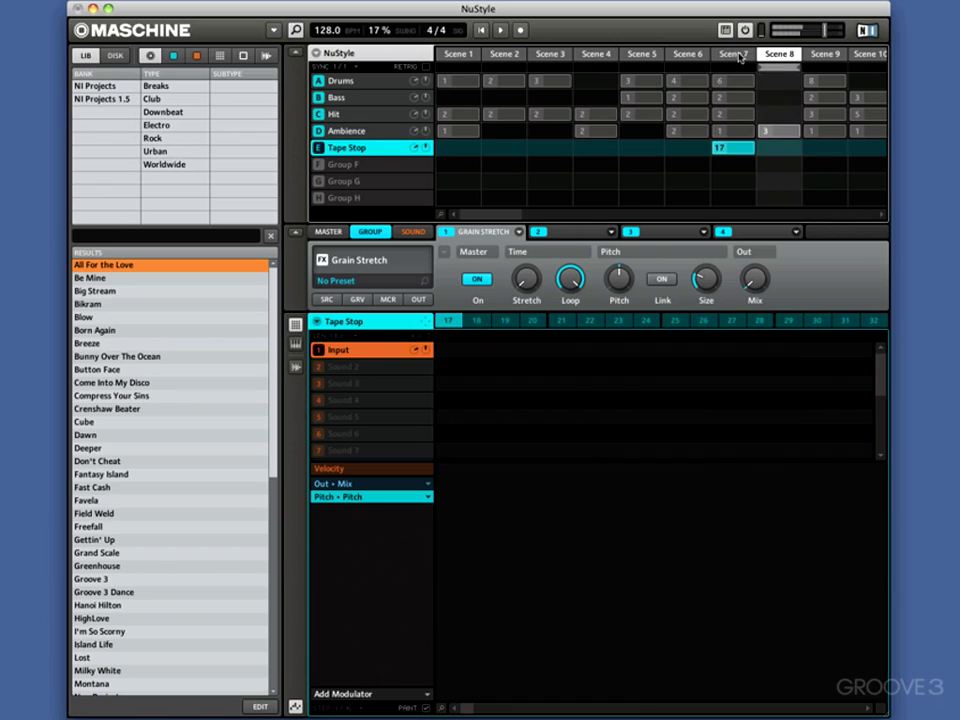
left_click(739, 55)
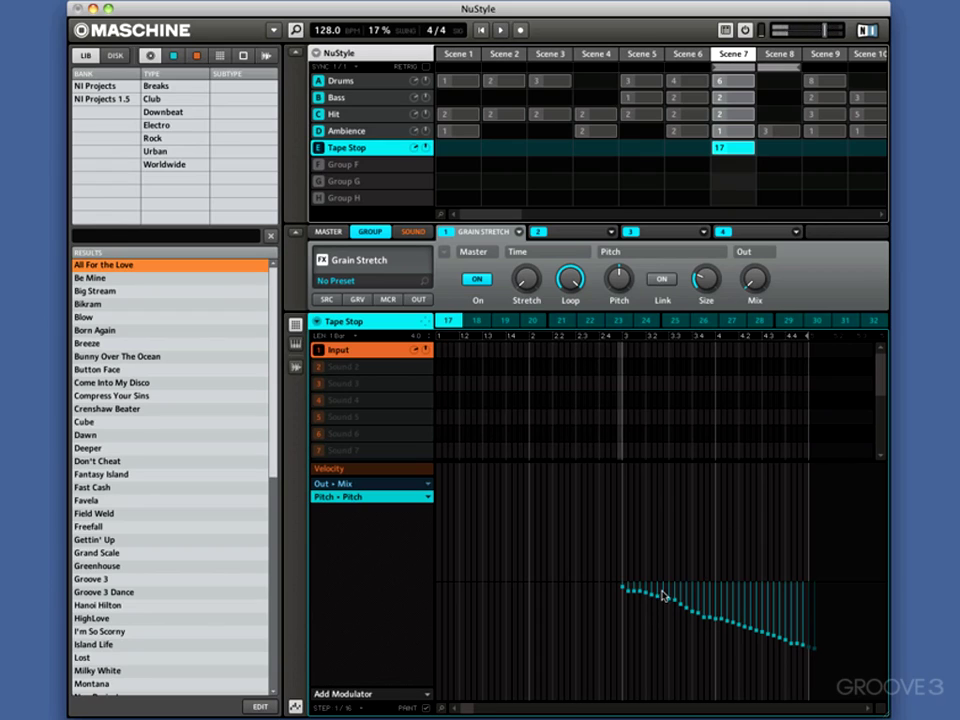
Step: Remove the Pitch modulation lane and show the Mix steps again
left_click(428, 500)
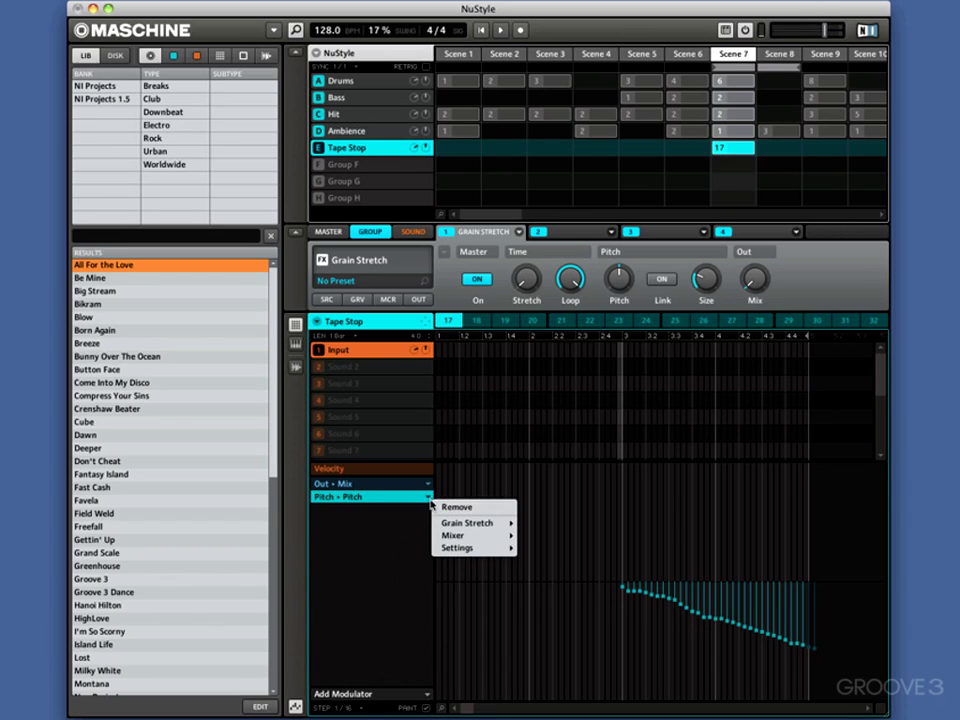
left_click(452, 566)
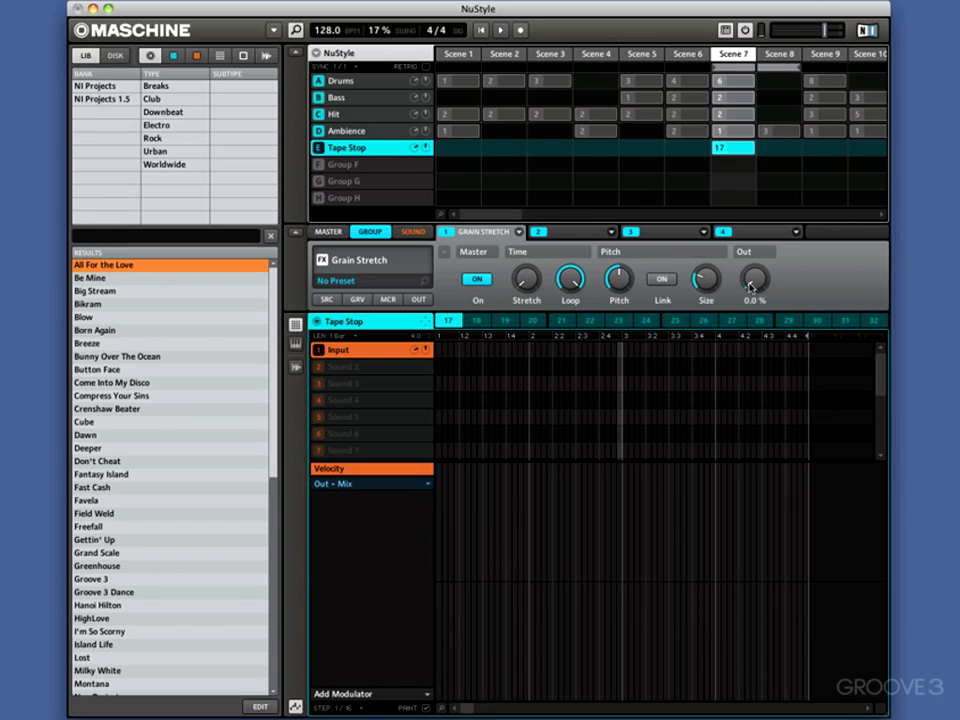
left_click(379, 485)
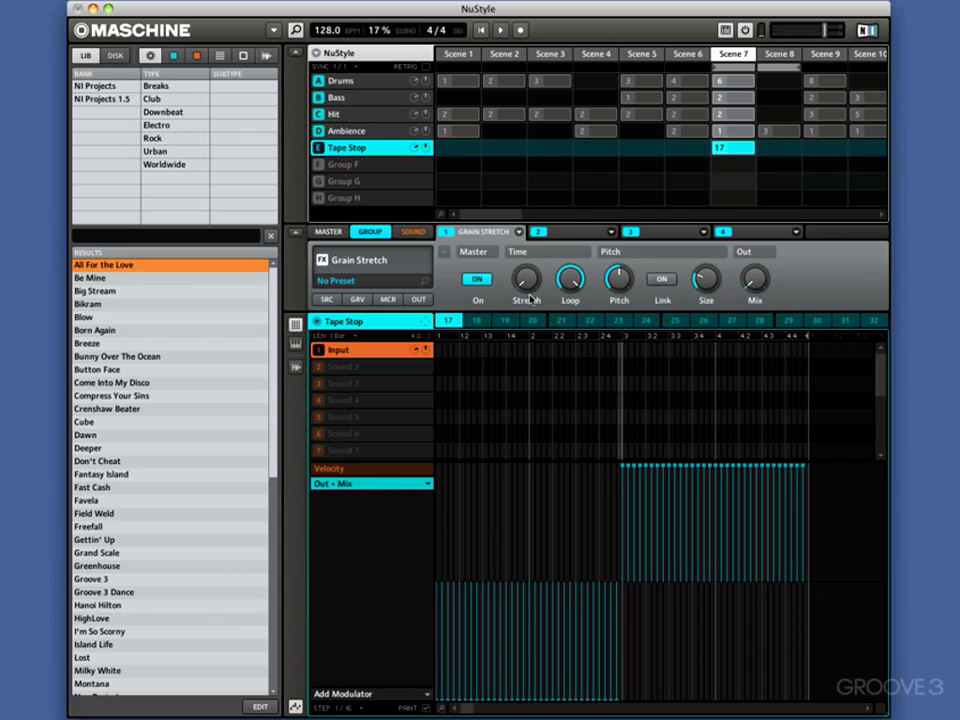
Step: Add a Grain Stretch Stretch lane and draw a rising curve from bar 3 to the end
left_click(426, 698)
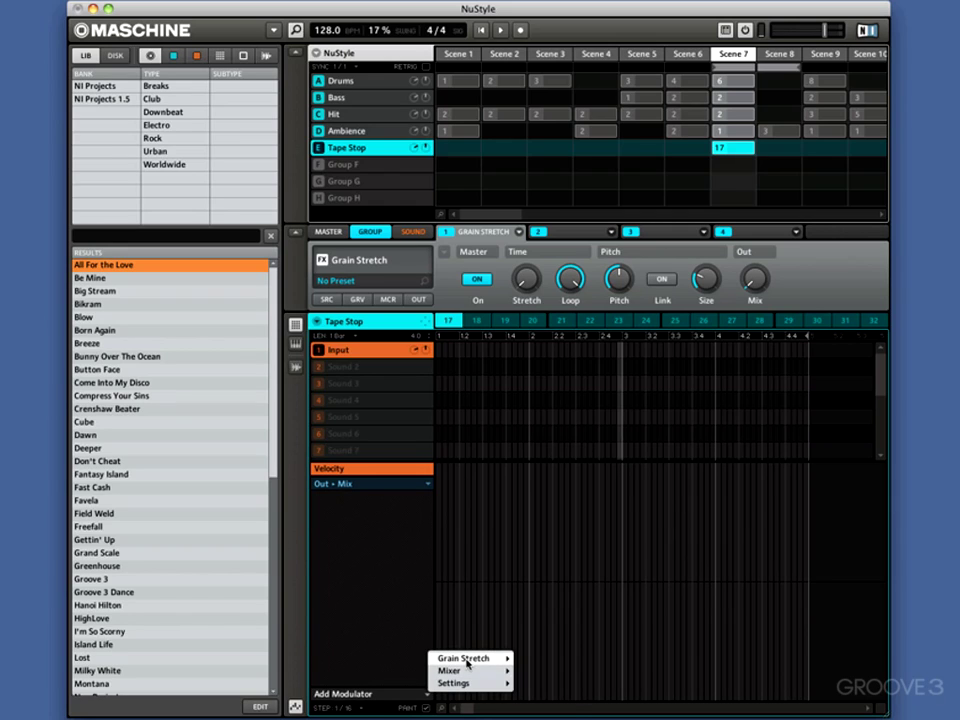
mouse_move(460, 658)
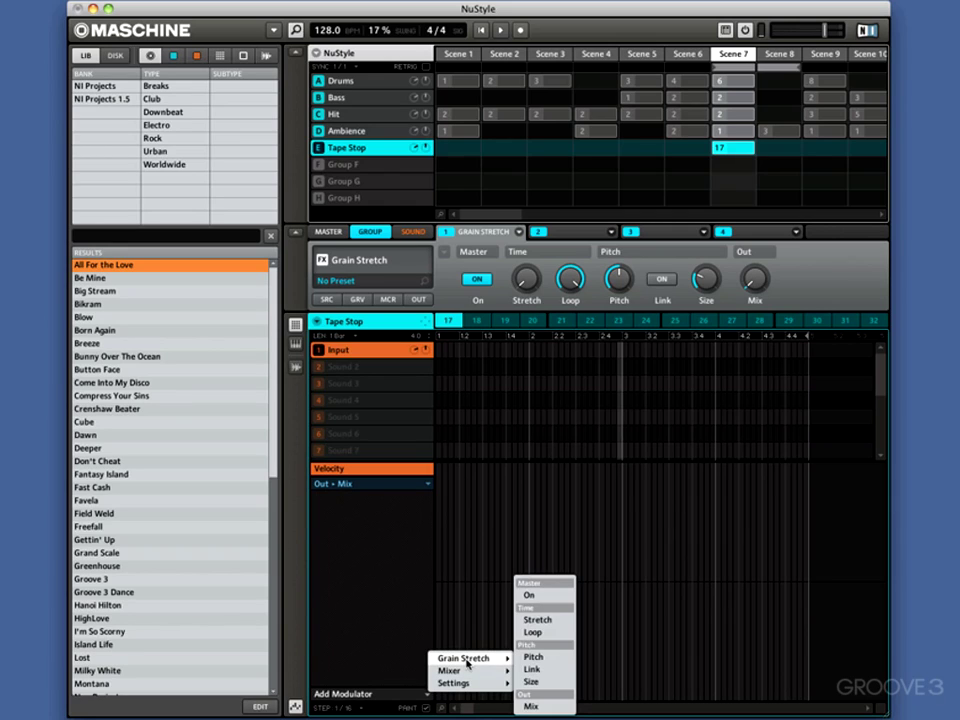
left_click(566, 621)
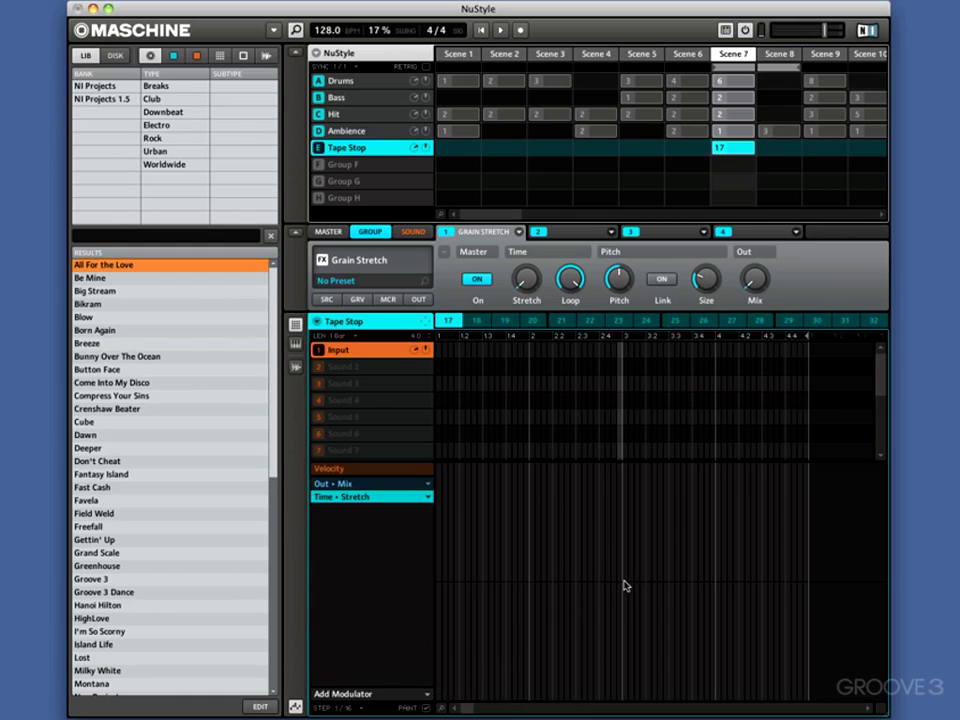
left_click_drag(652, 576, 798, 484)
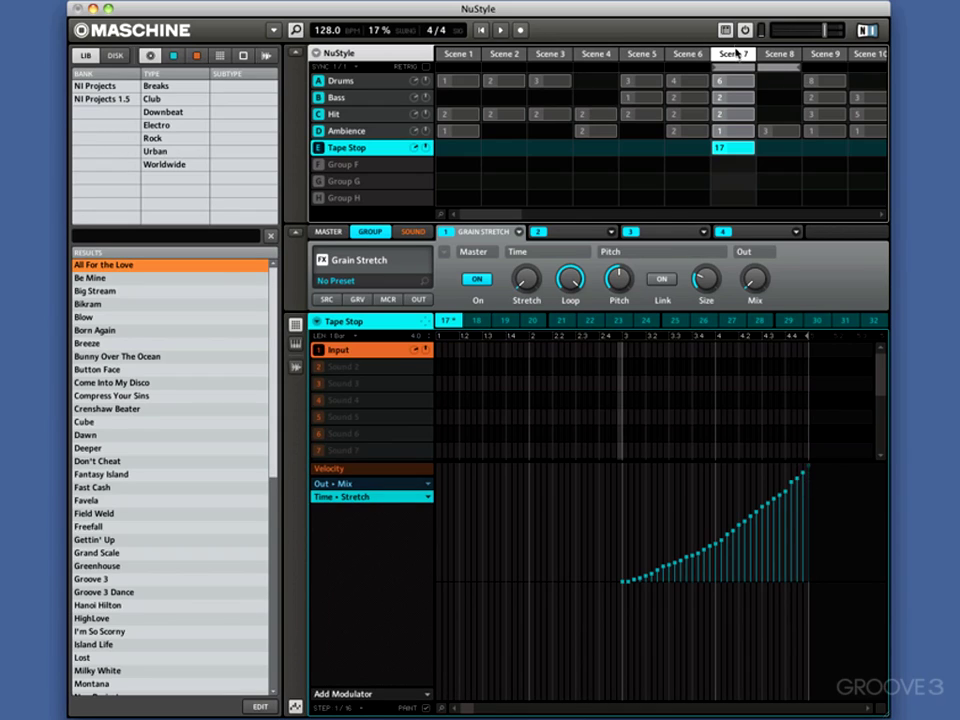
Step: Select Scene 7, start playback, and mute the Ambience group
left_click(782, 70)
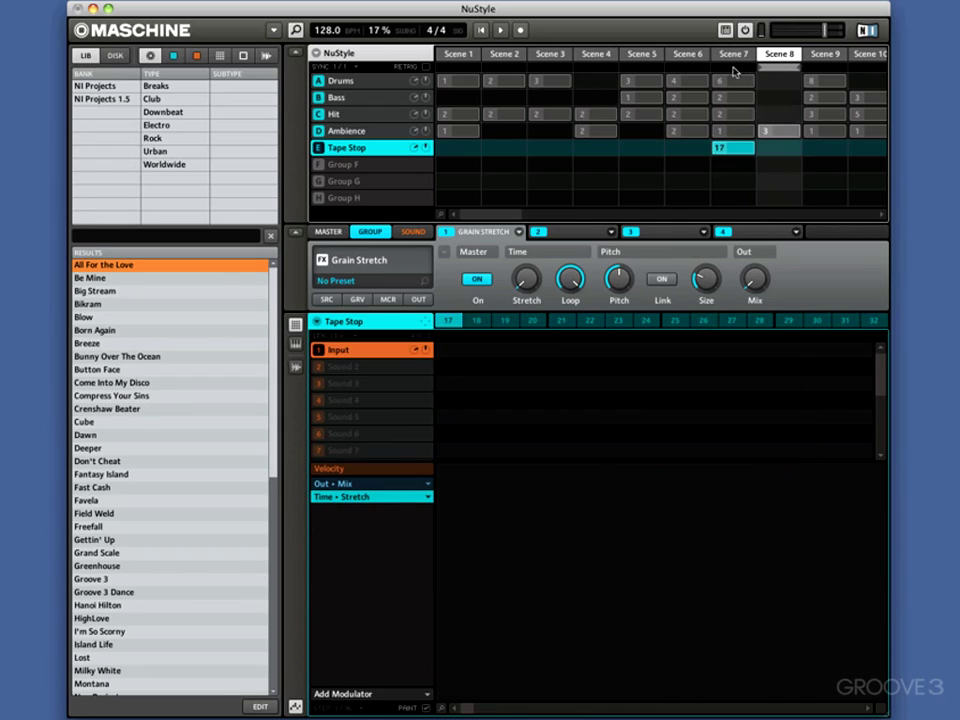
left_click(735, 71)
left_click(481, 32)
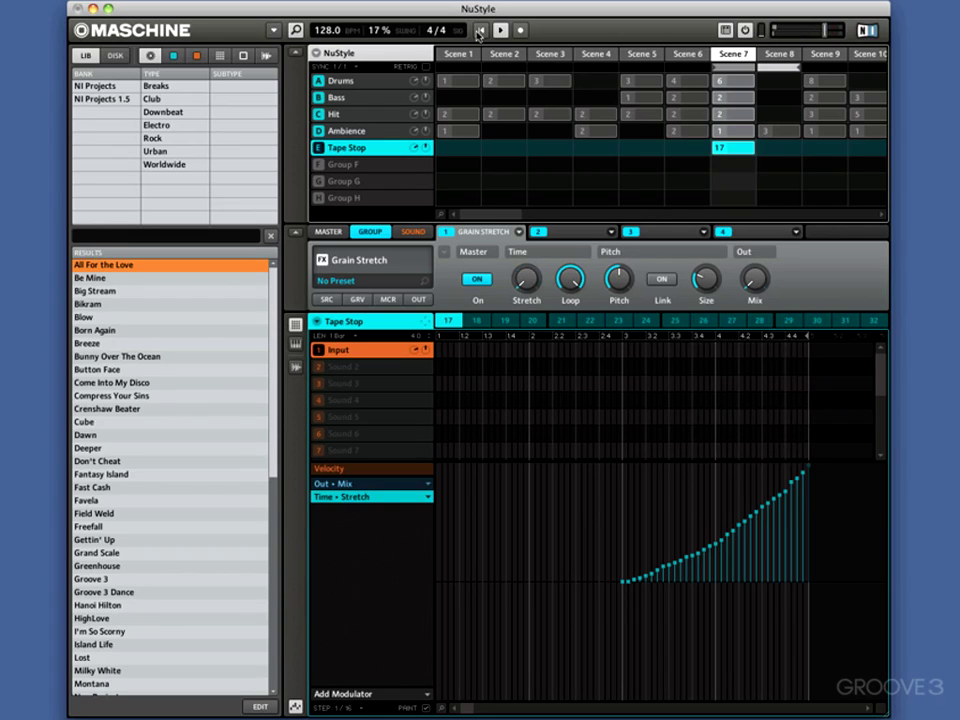
left_click(320, 131)
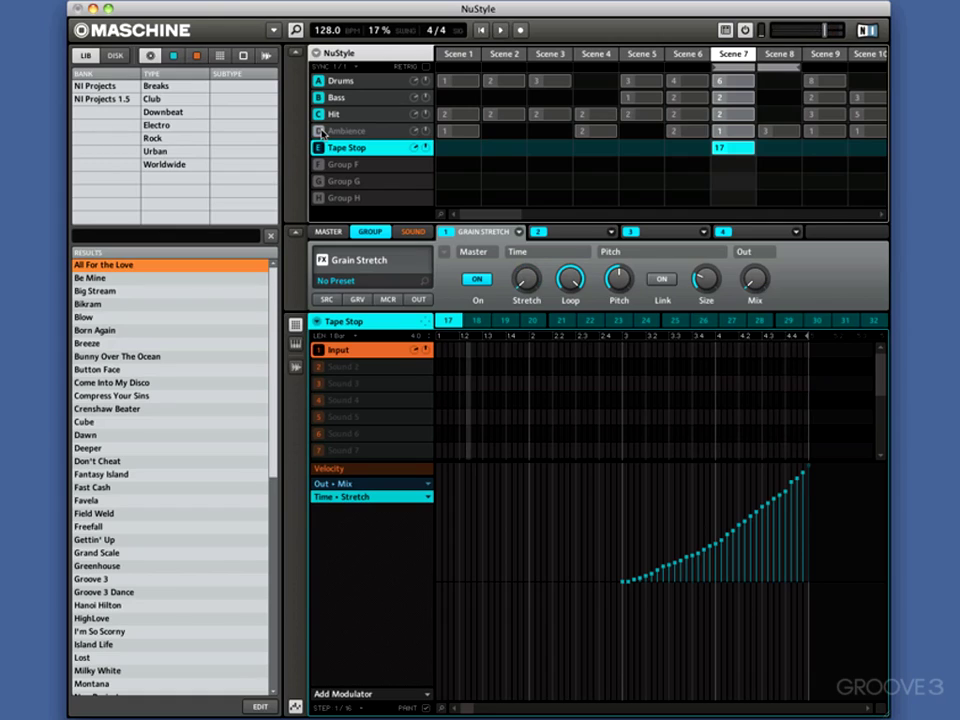